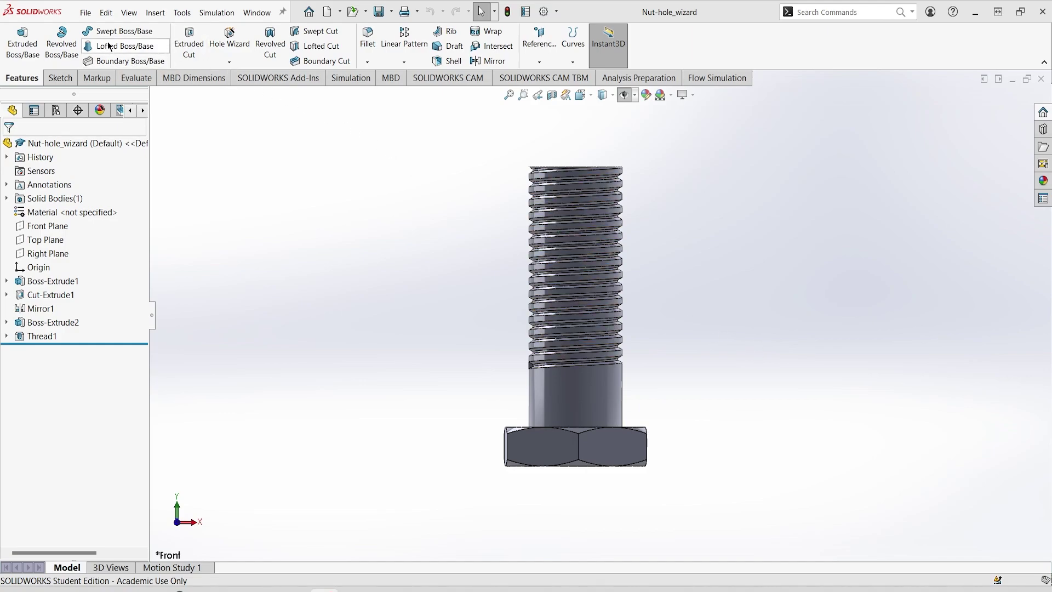
Step: Create a drawing from the bolt part on a standard A4 (ANSI) Landscape sheet with the sheet format displayed
{"action": "left_click", "coordinate": [86, 12]}
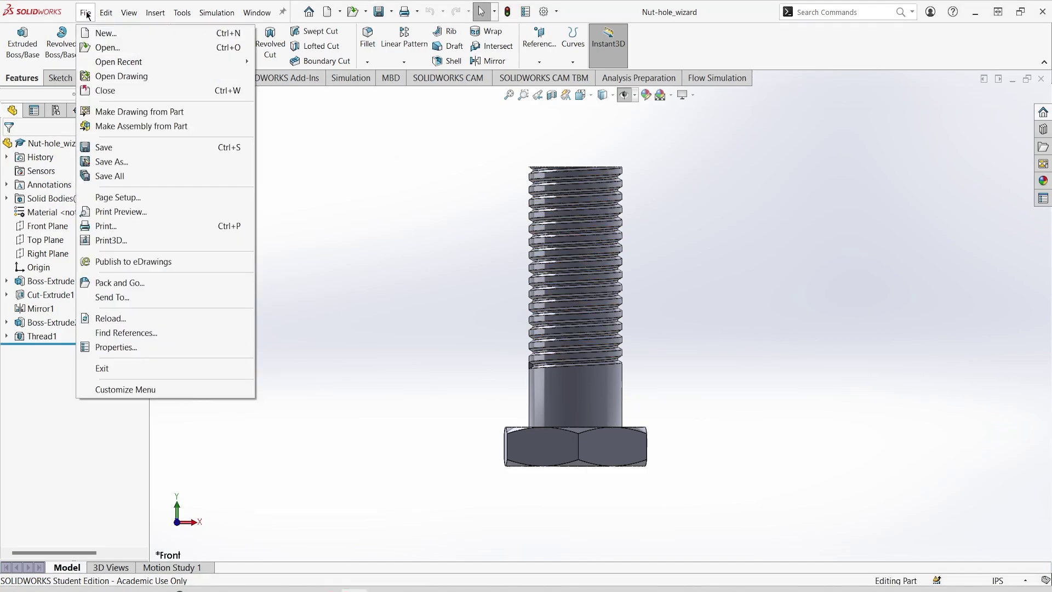
{"action": "left_click", "coordinate": [145, 113]}
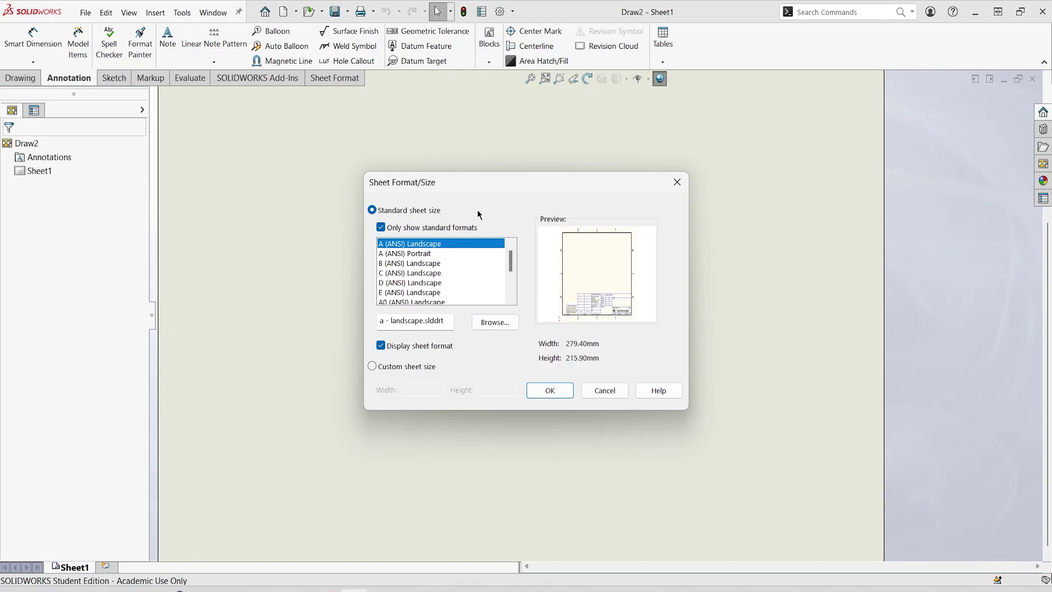
{"action": "scroll", "coordinate": [439, 282], "scroll_direction": "down", "scroll_amount": 2}
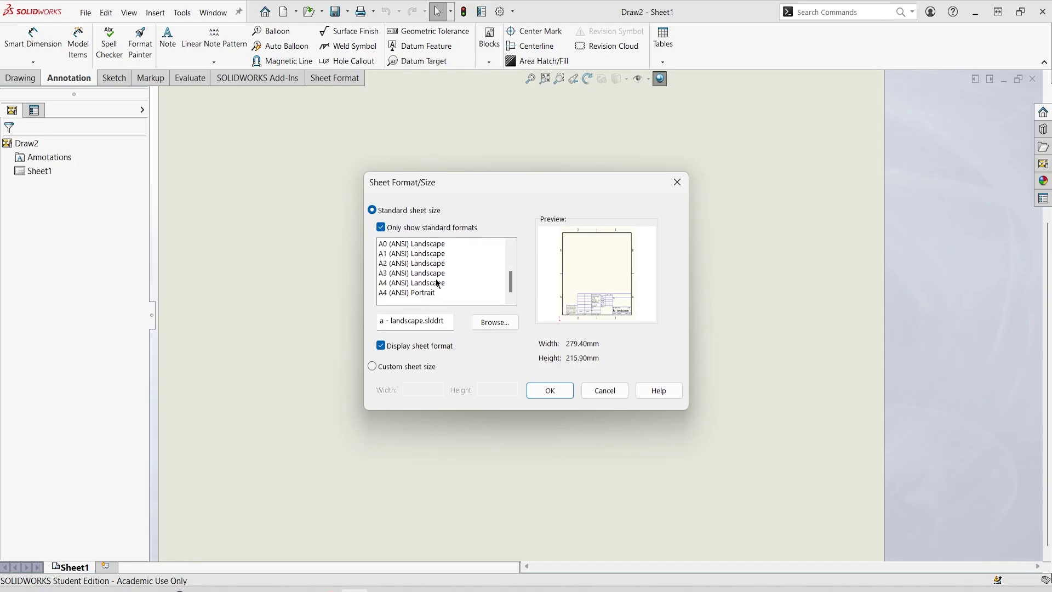
{"action": "left_click", "coordinate": [412, 283]}
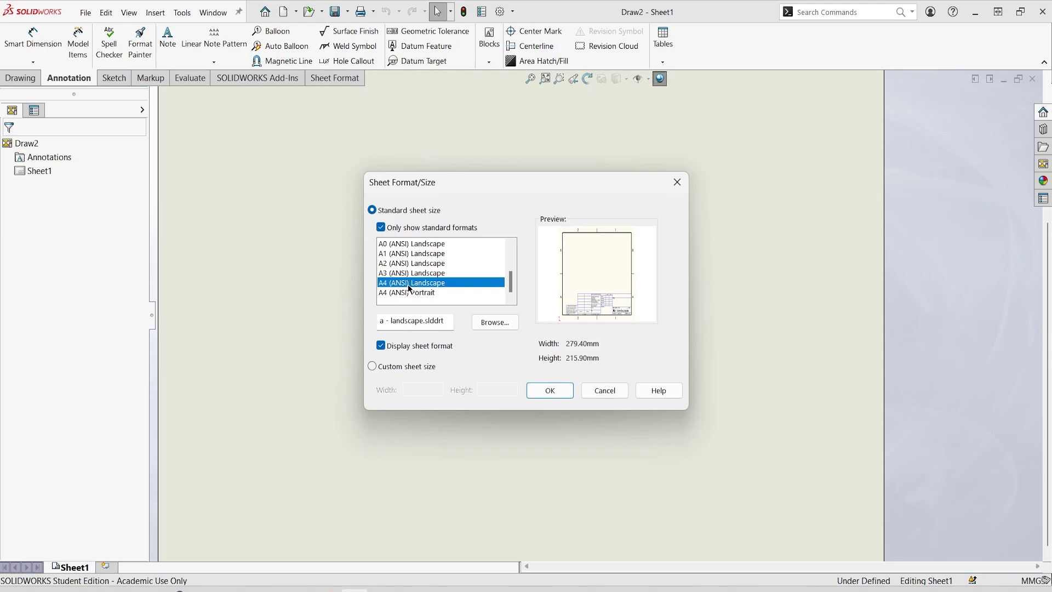
{"action": "left_click", "coordinate": [564, 391]}
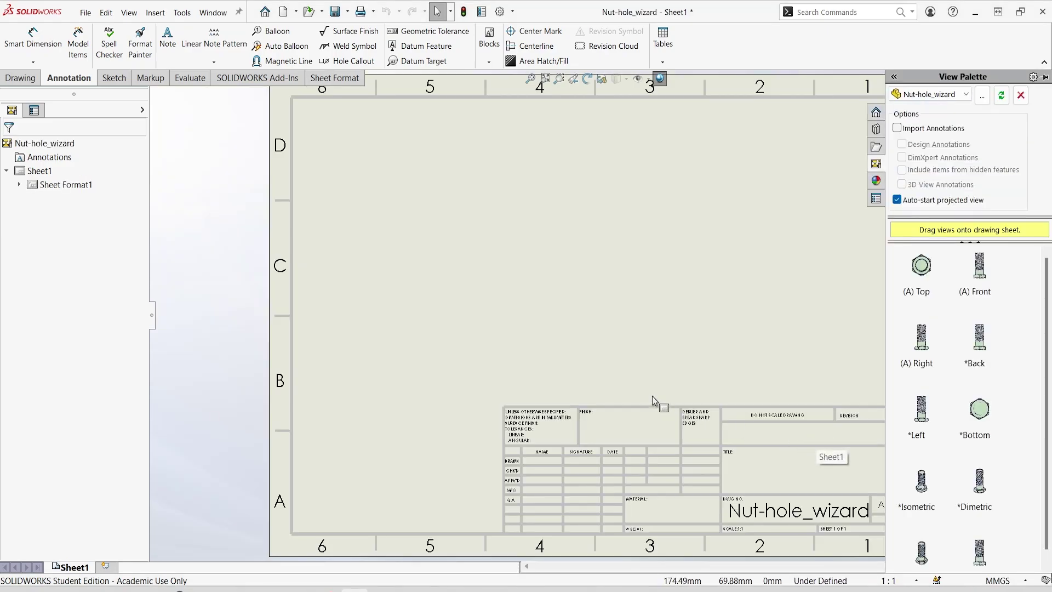
Step: Set the drawing's document units to IPS (inch, pound, second)
{"action": "scroll", "coordinate": [652, 396], "scroll_direction": "down", "scroll_amount": 4}
{"action": "scroll", "coordinate": [652, 395], "scroll_direction": "up", "scroll_amount": 10}
{"action": "scroll", "coordinate": [652, 396], "scroll_direction": "down", "scroll_amount": 2}
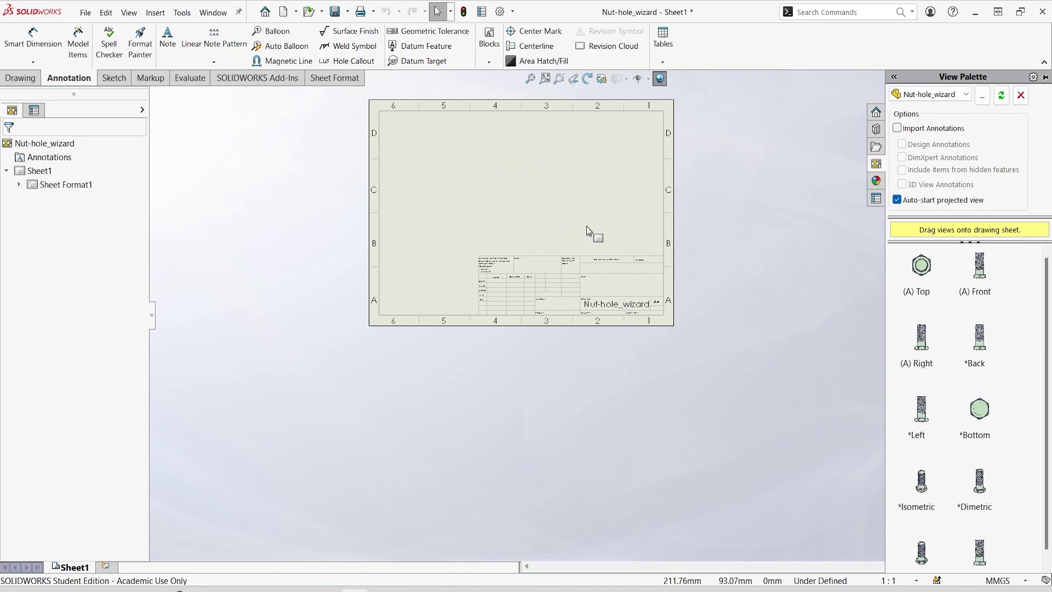
{"action": "middle_click_drag", "start_coordinate": [550, 209], "coordinate": [554, 320]}
{"action": "scroll", "coordinate": [554, 320], "scroll_direction": "down", "scroll_amount": 4}
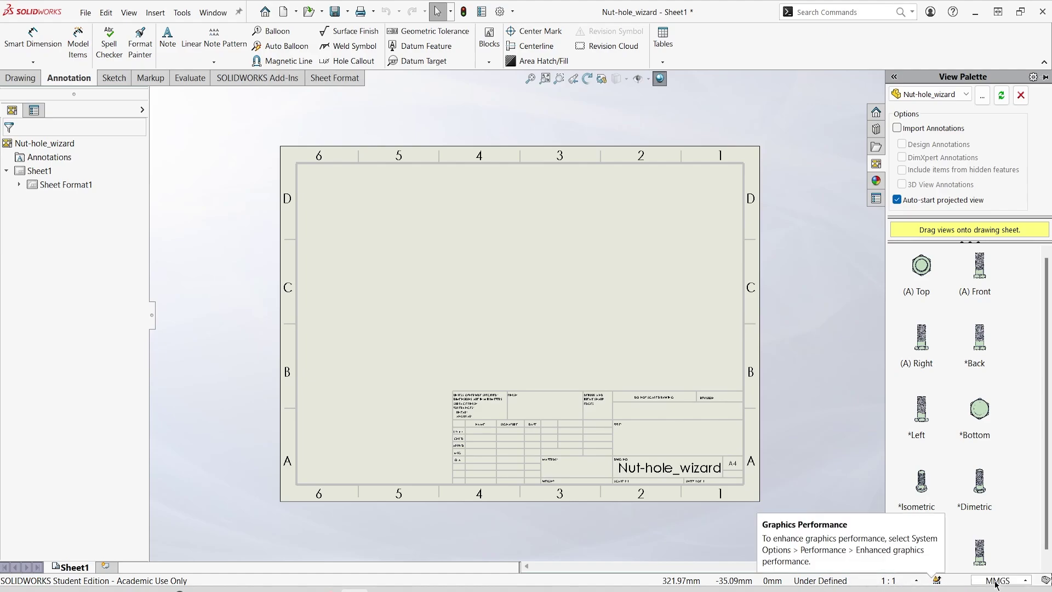
{"action": "left_click", "coordinate": [1011, 581]}
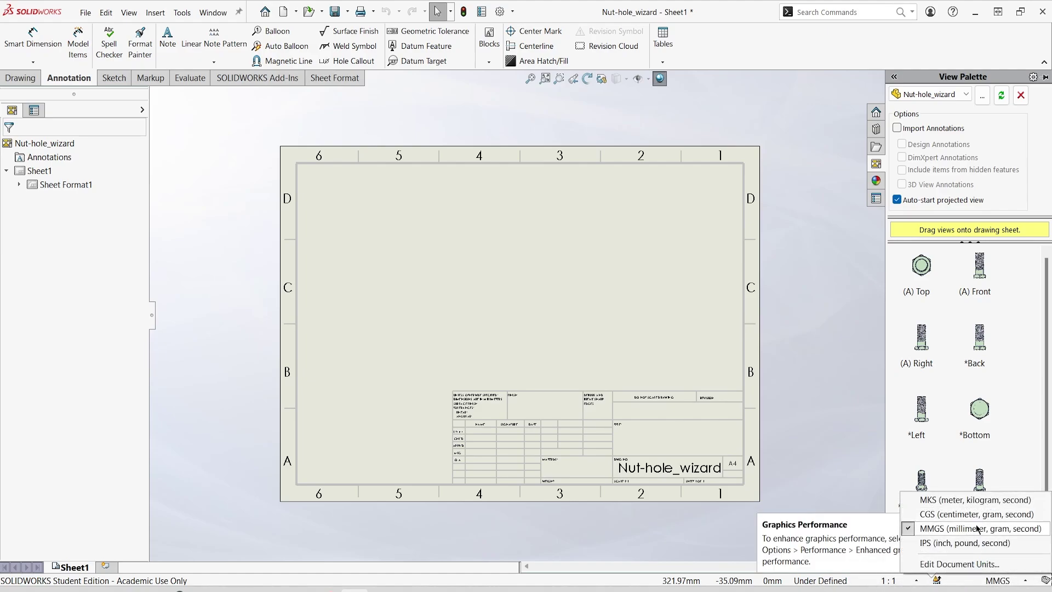
{"action": "left_click", "coordinate": [949, 543]}
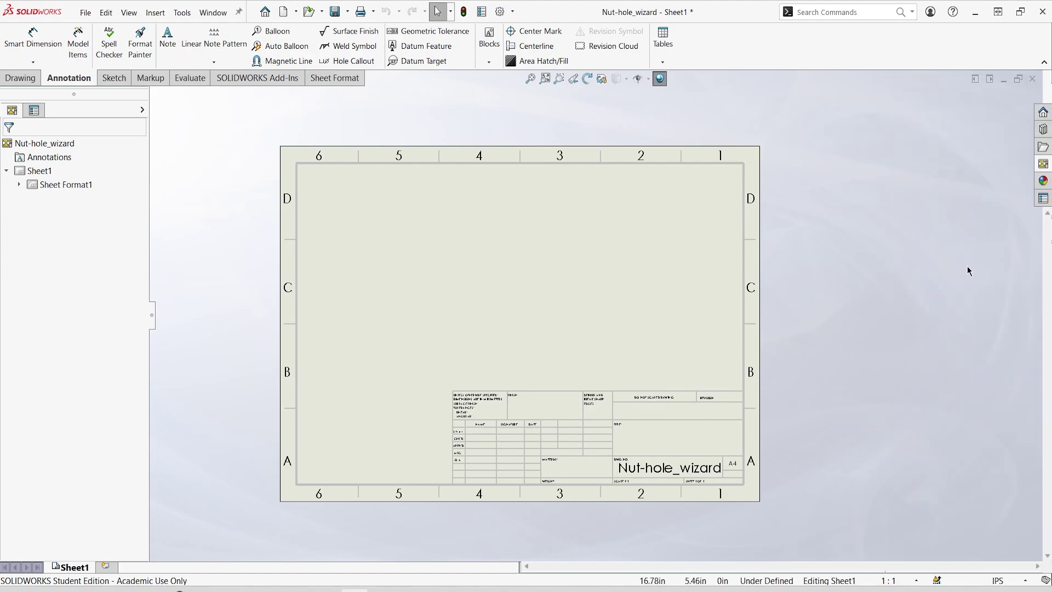
Step: Place the bolt's Top view in the sheet's left half with a projected side view to its right, and shift both slightly upward
{"action": "scroll", "coordinate": [558, 262], "scroll_direction": "down", "scroll_amount": 2}
{"action": "scroll", "coordinate": [567, 273], "scroll_direction": "up", "scroll_amount": 1}
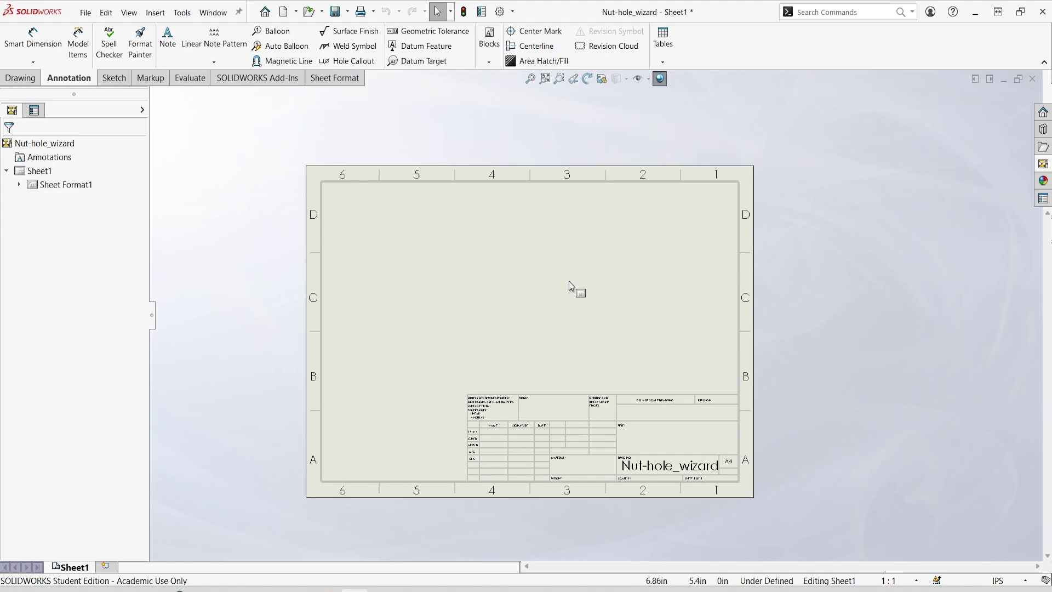
{"action": "middle_click_drag", "start_coordinate": [576, 287], "coordinate": [634, 289]}
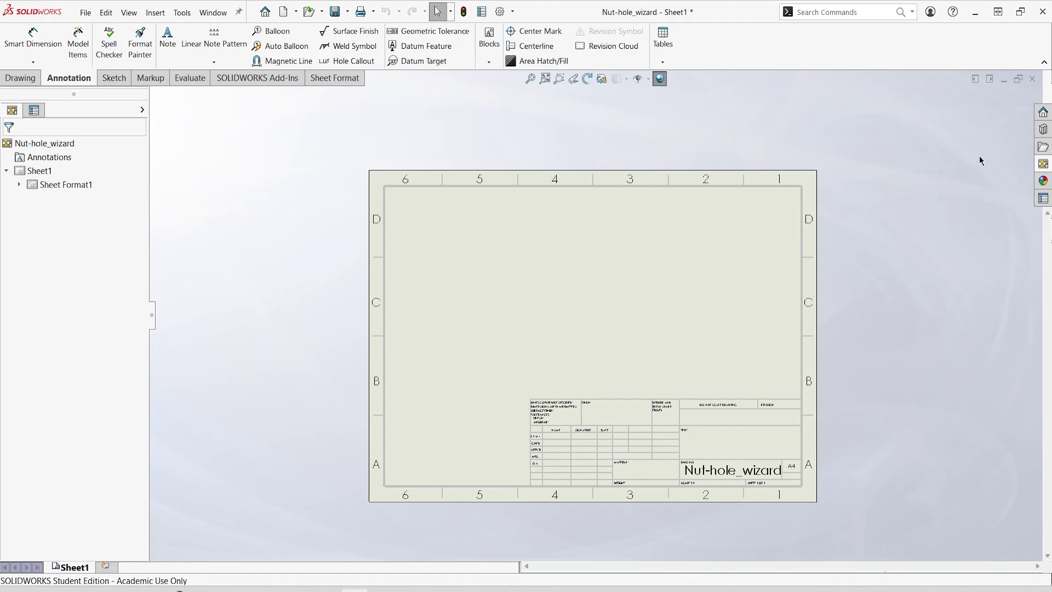
{"action": "left_click", "coordinate": [1043, 167]}
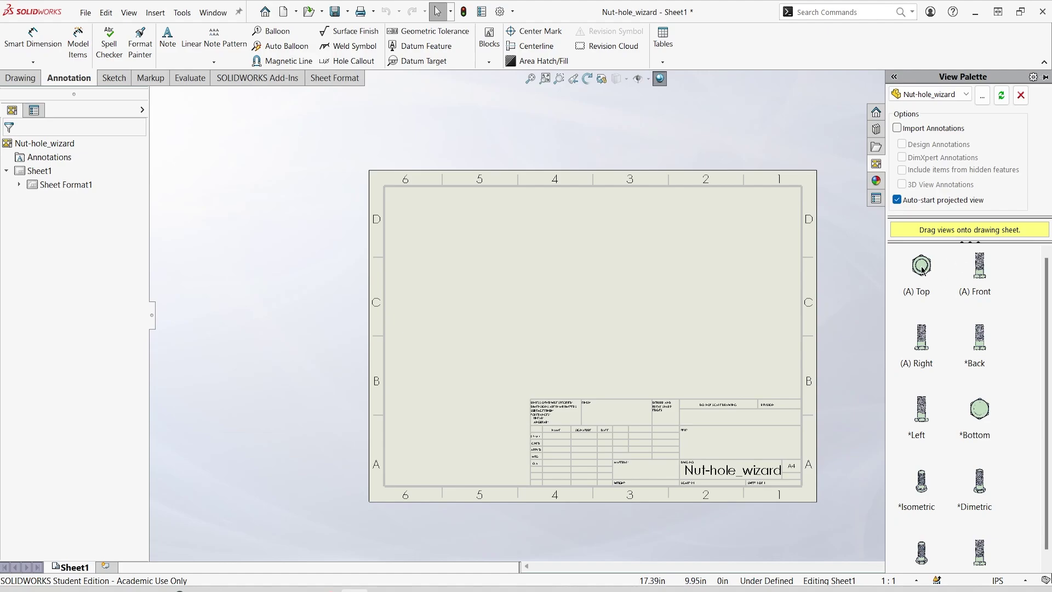
{"action": "left_click_drag", "start_coordinate": [922, 269], "coordinate": [459, 297]}
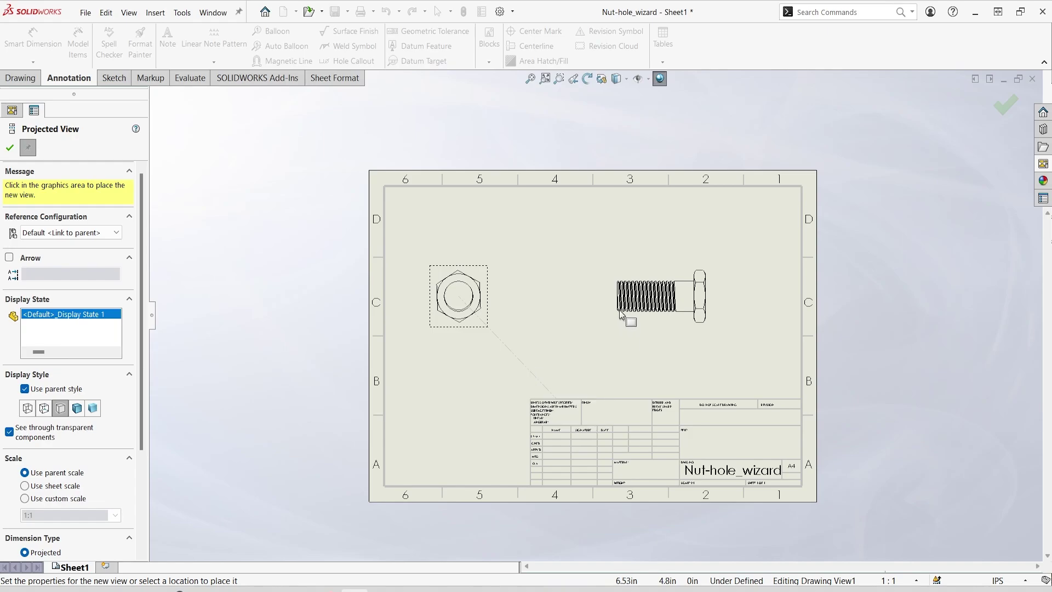
{"action": "key", "text": "Escape"}
{"action": "scroll", "coordinate": [657, 313], "scroll_direction": "down", "scroll_amount": 2}
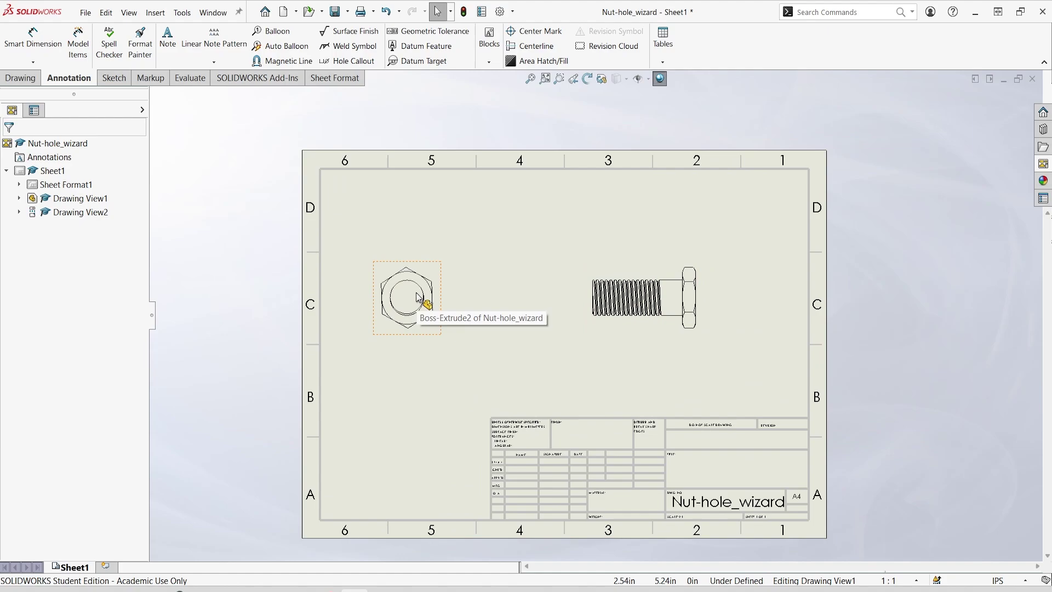
{"action": "left_click_drag", "start_coordinate": [457, 302], "coordinate": [469, 283]}
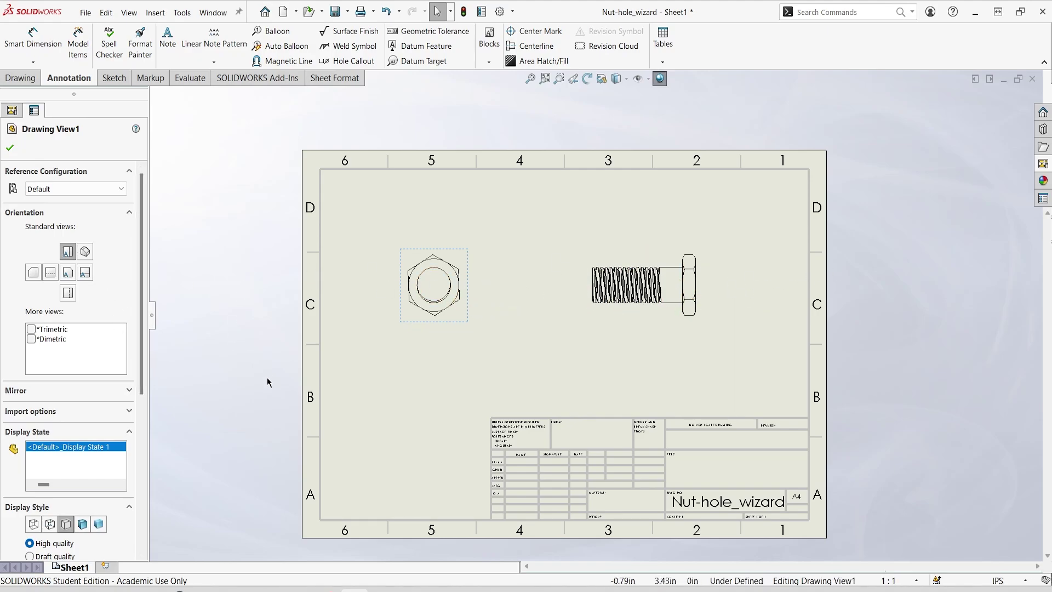
Step: Set the display style of both the top view and the projected side view to Shaded With Edges
{"action": "left_click", "coordinate": [401, 262]}
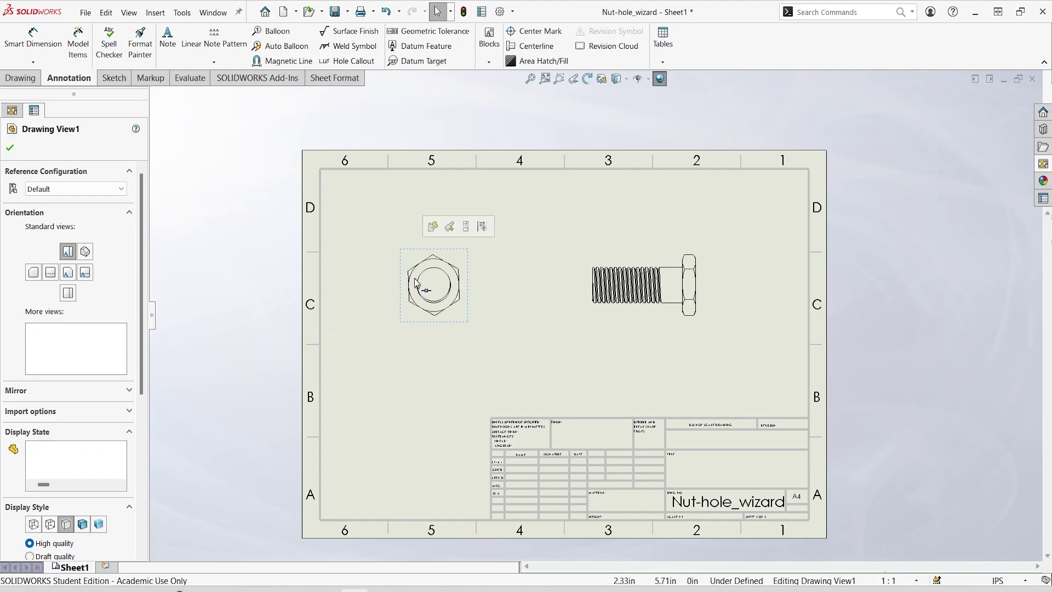
{"action": "left_click", "coordinate": [591, 288]}
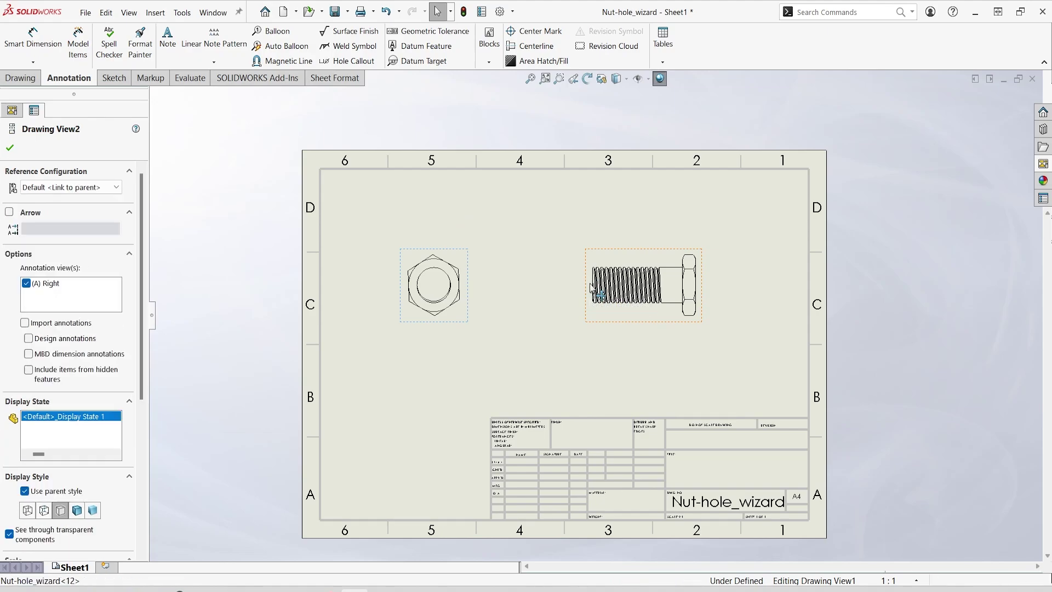
{"action": "left_click", "coordinate": [591, 288], "text": "ctrl"}
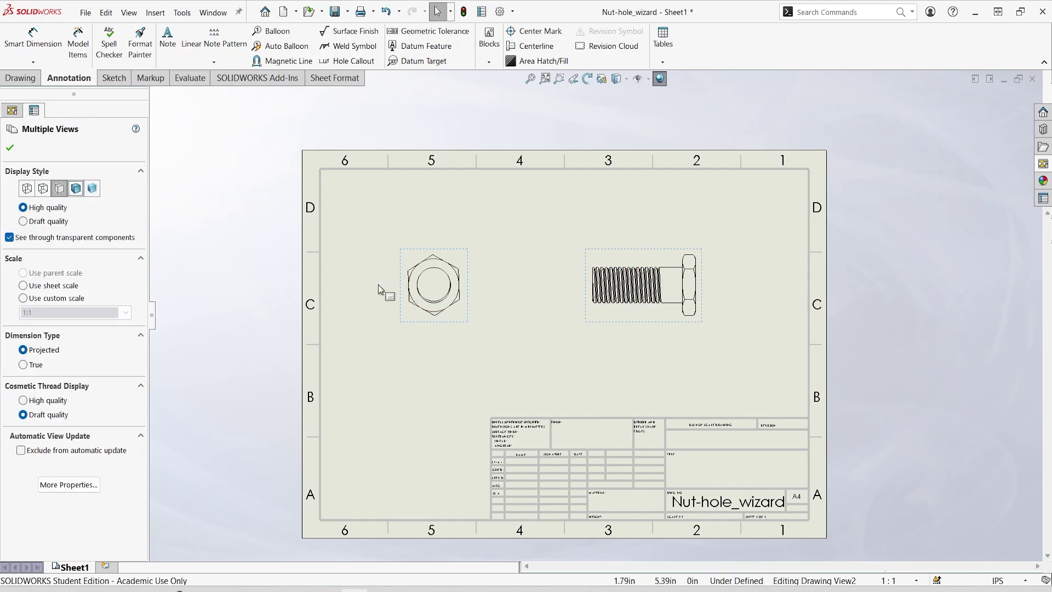
{"action": "left_click", "coordinate": [76, 190]}
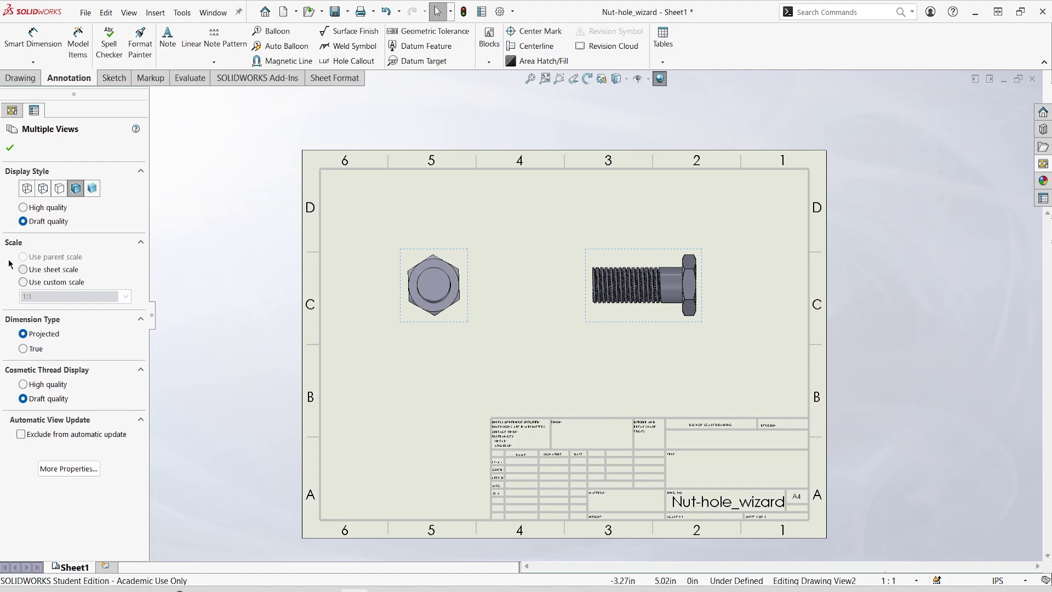
Step: Set a custom scale of 2:1 for both selected drawing views
{"action": "left_click", "coordinate": [34, 286]}
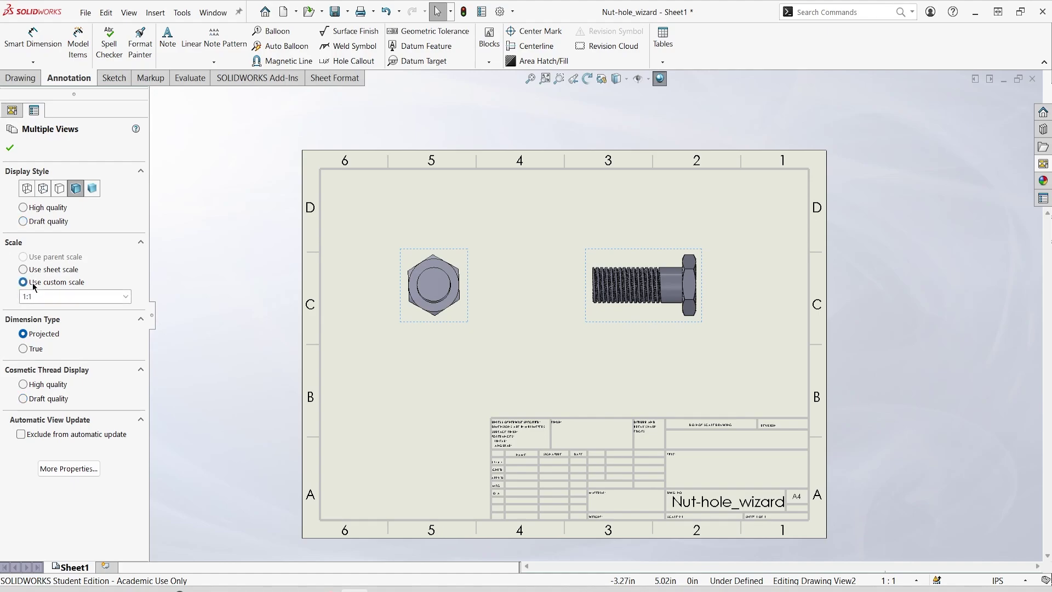
{"action": "left_click", "coordinate": [126, 297]}
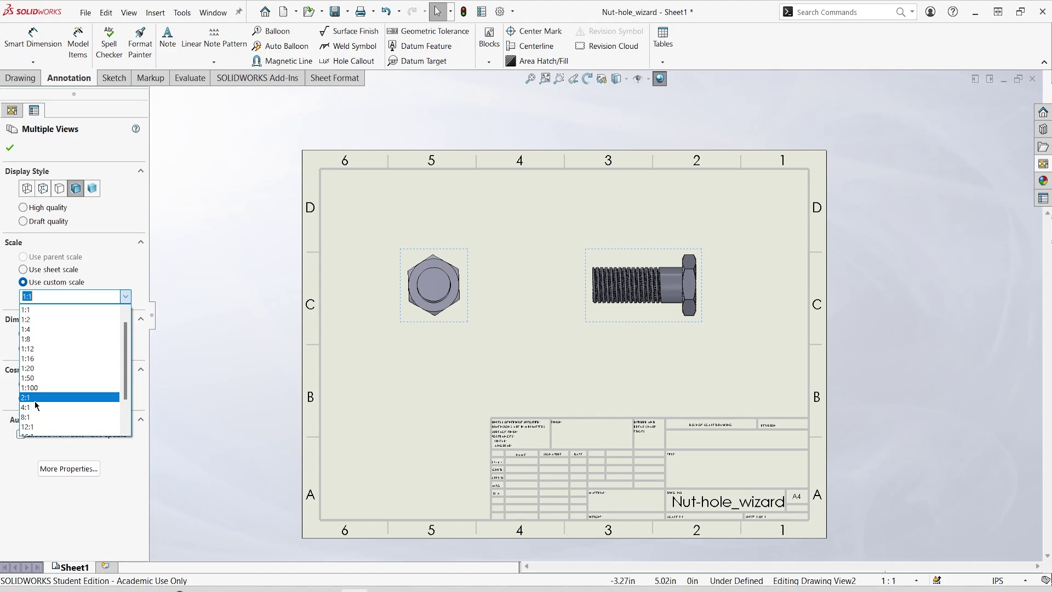
{"action": "left_click", "coordinate": [36, 398]}
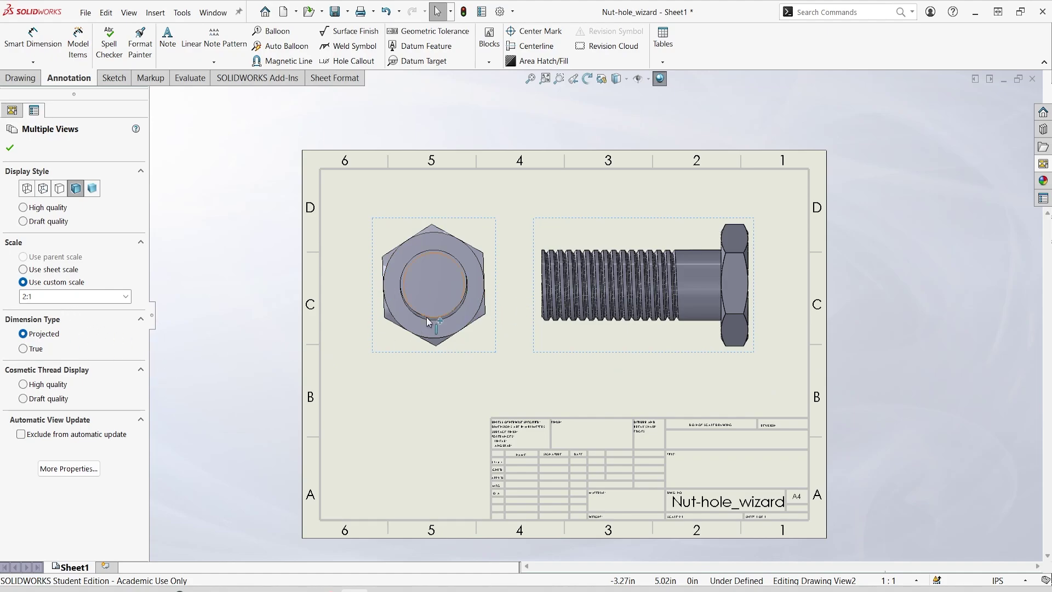
{"action": "left_click", "coordinate": [10, 148]}
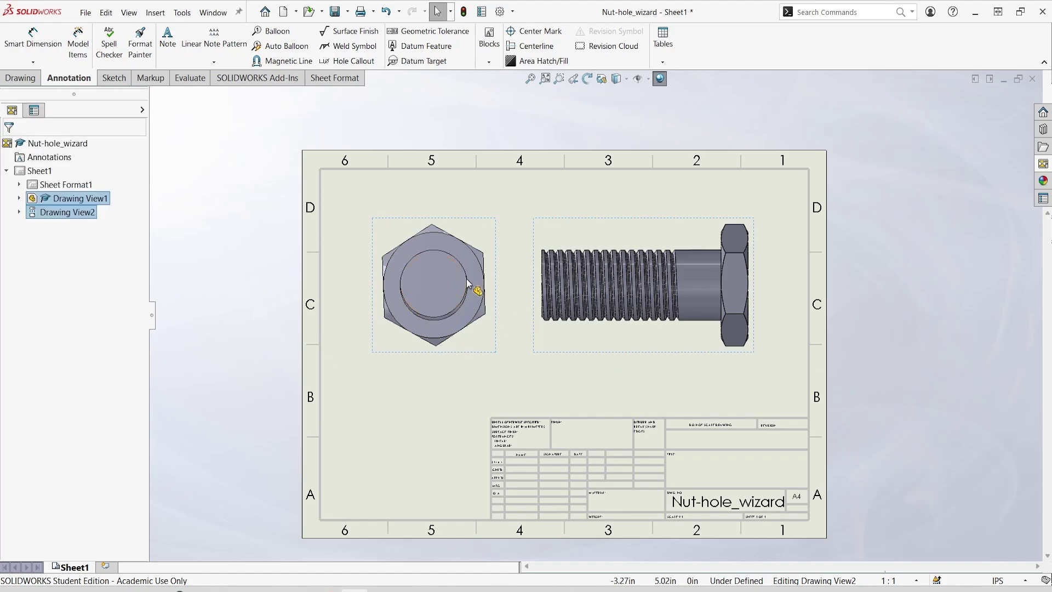
Step: Dimension the hex head's width across flats above the top view and the shank's diameter beside it
{"action": "left_click", "coordinate": [34, 44]}
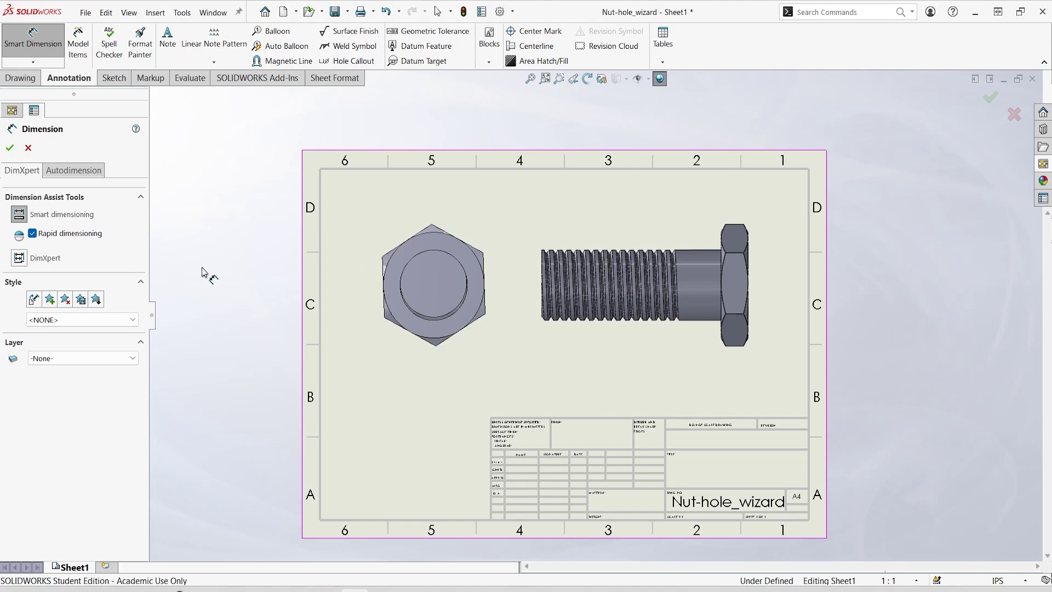
{"action": "left_click", "coordinate": [385, 273]}
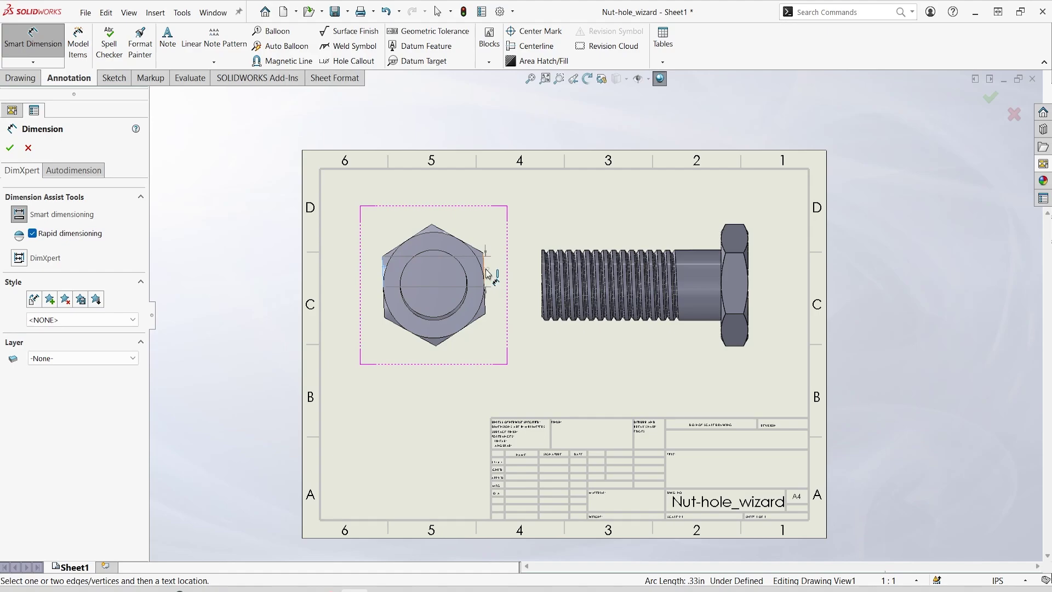
{"action": "left_click", "coordinate": [486, 273]}
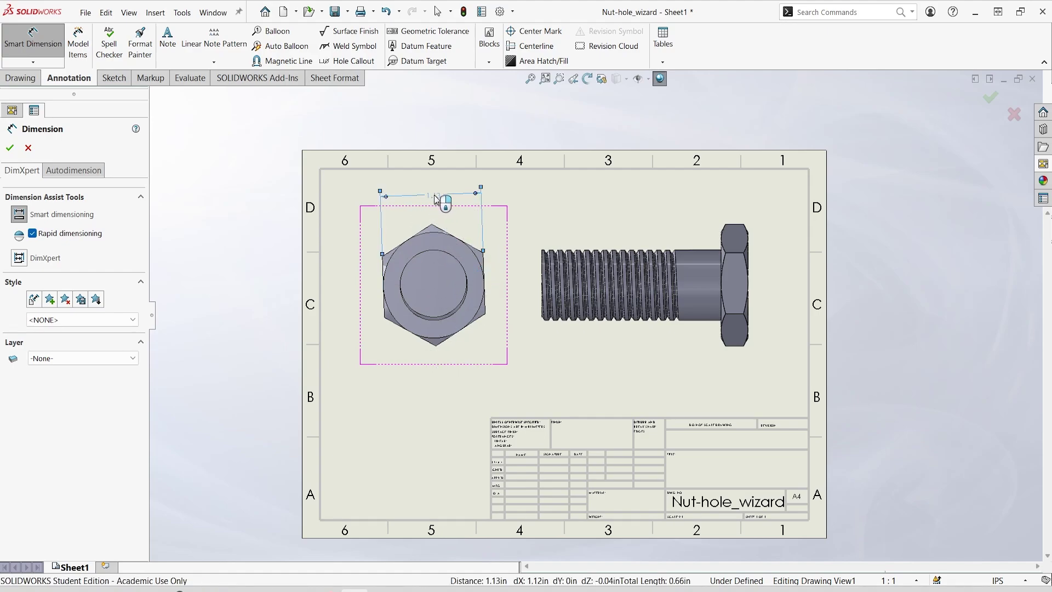
{"action": "left_click", "coordinate": [436, 199]}
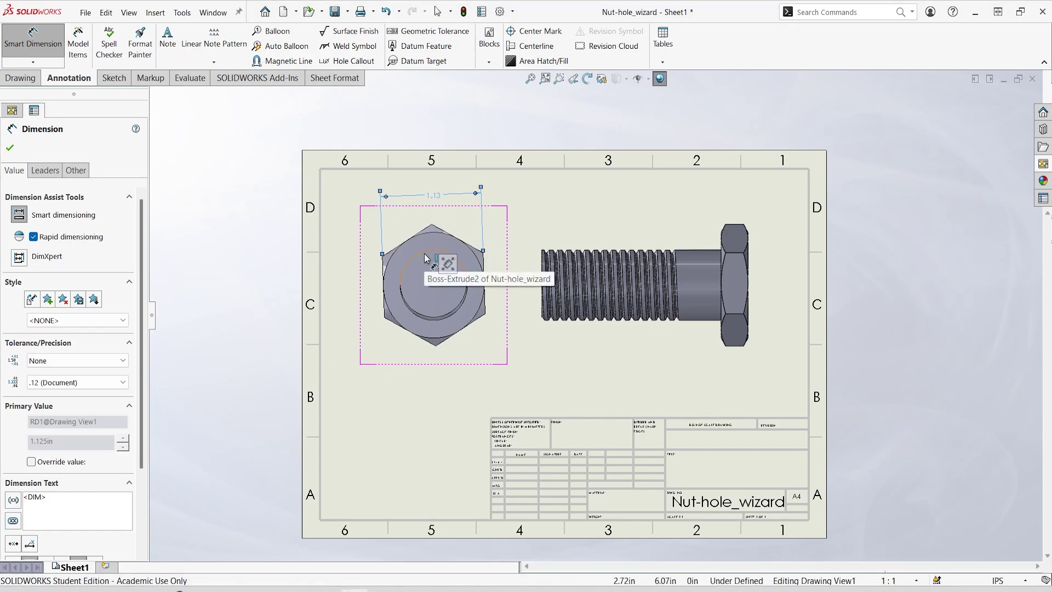
{"action": "left_click", "coordinate": [468, 296]}
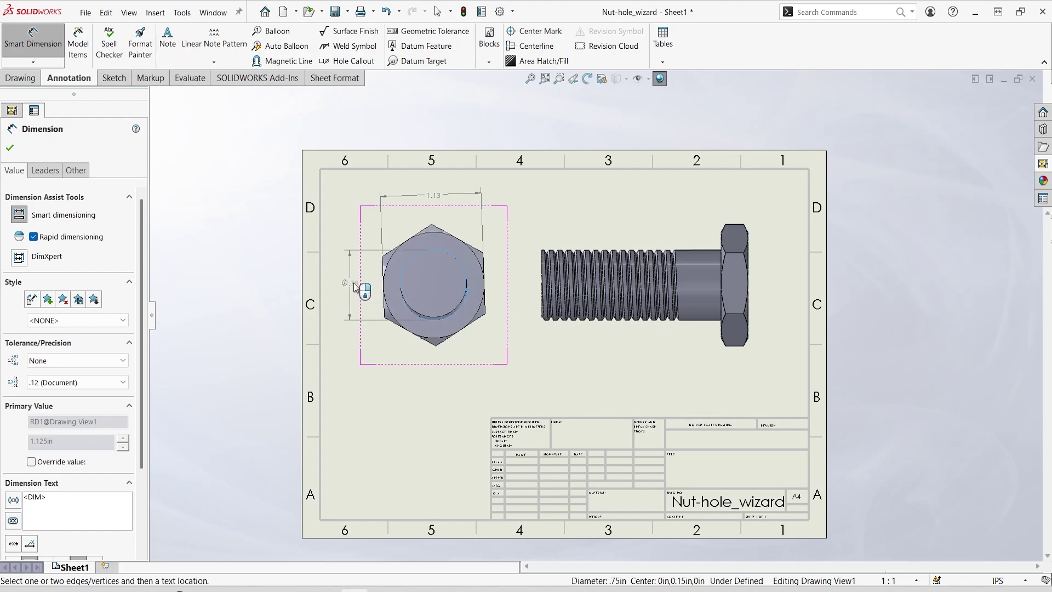
{"action": "left_click", "coordinate": [355, 287]}
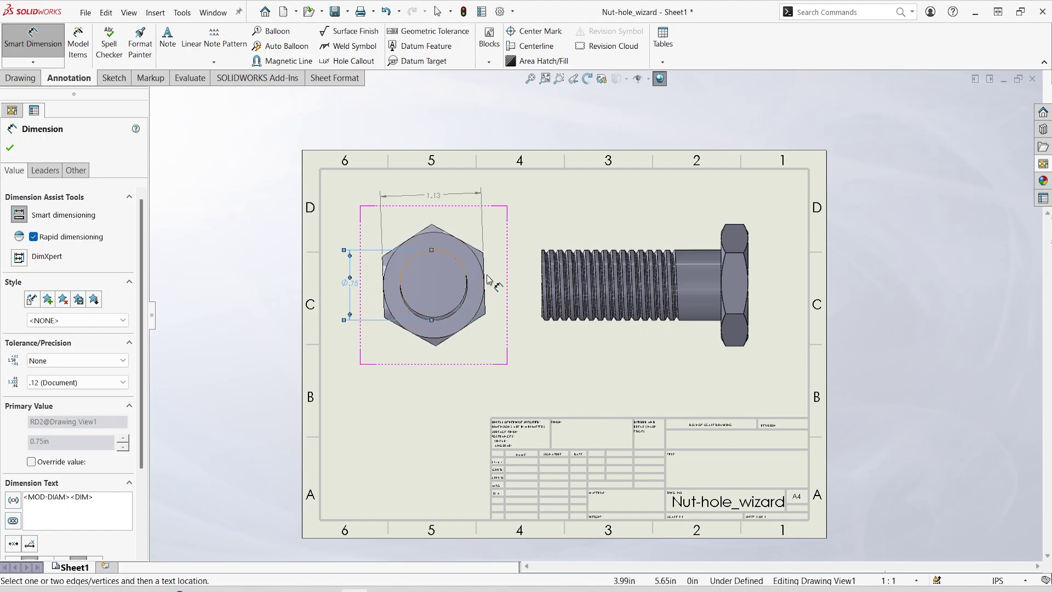
Step: Dimension the shank's length from the underside of the head to the threaded end, below the side view
{"action": "scroll", "coordinate": [749, 299], "scroll_direction": "down", "scroll_amount": 2}
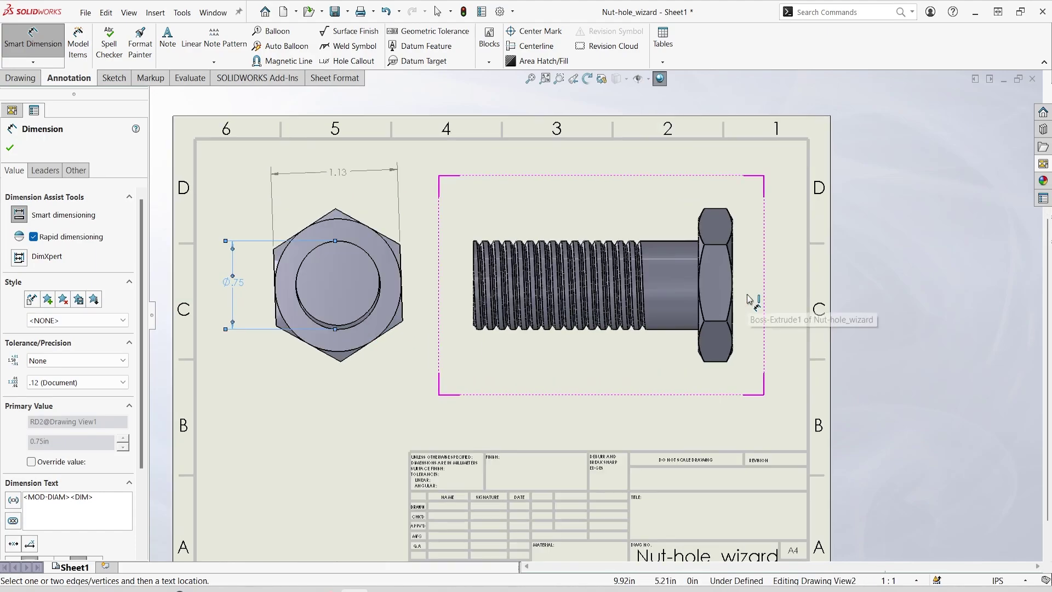
{"action": "scroll", "coordinate": [750, 299], "scroll_direction": "up", "scroll_amount": 2}
{"action": "scroll", "coordinate": [613, 308], "scroll_direction": "down", "scroll_amount": 3}
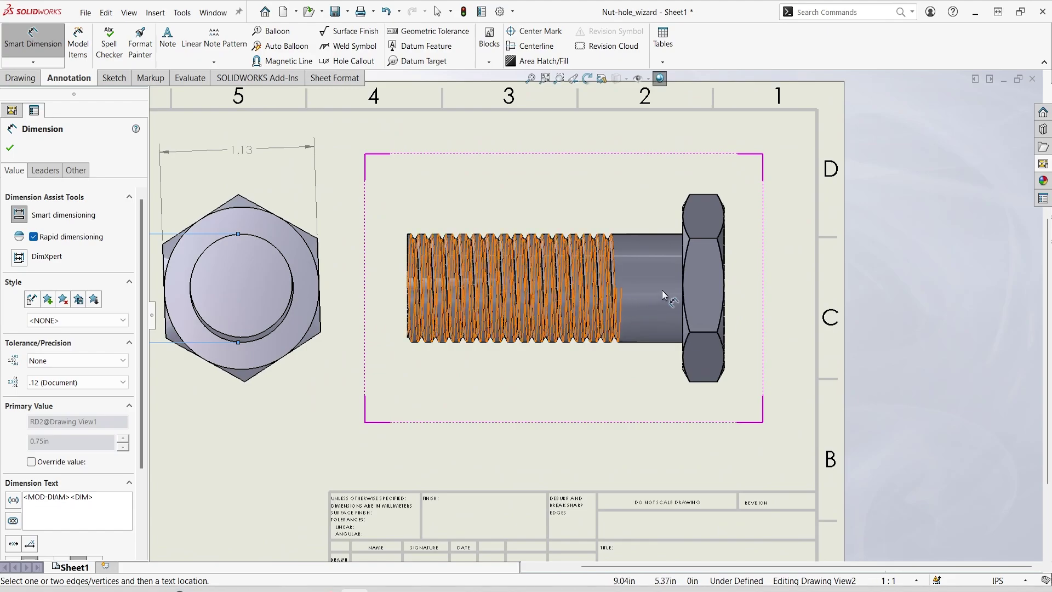
{"action": "left_click", "coordinate": [683, 351]}
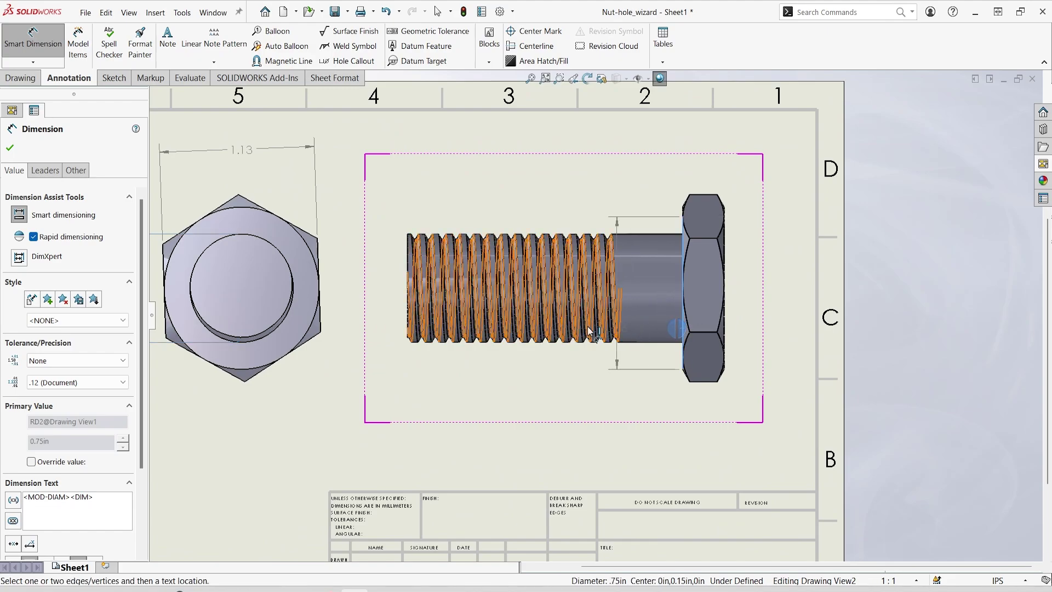
{"action": "left_click", "coordinate": [408, 266]}
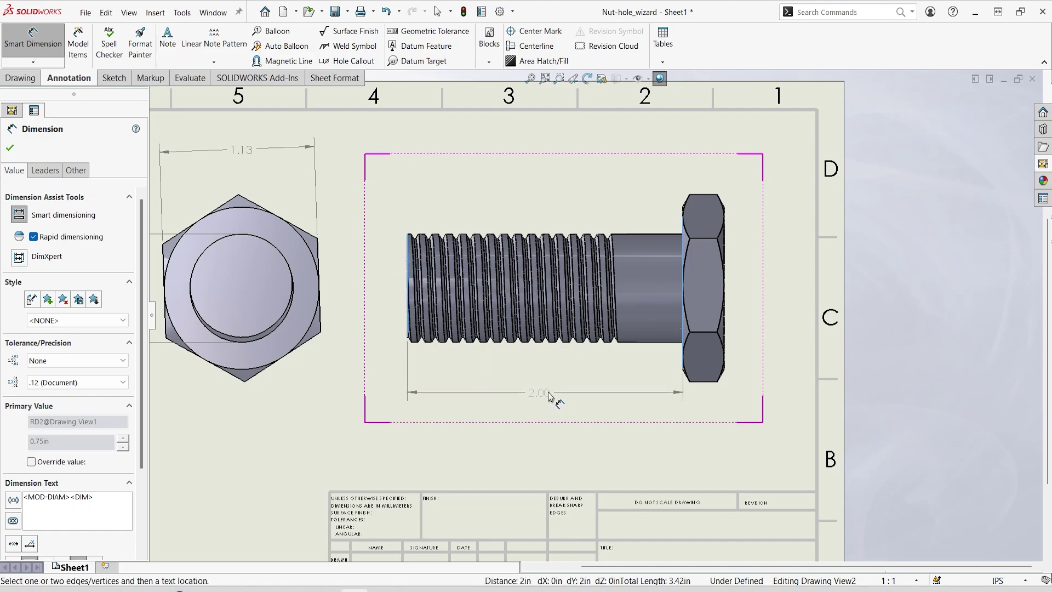
{"action": "left_click", "coordinate": [552, 394]}
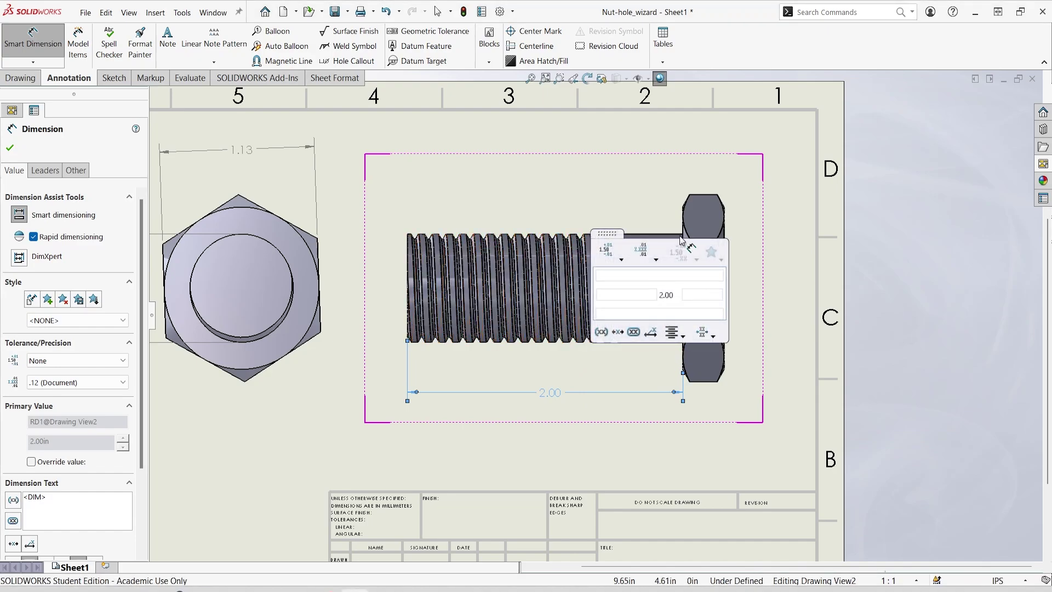
{"action": "scroll", "coordinate": [773, 243], "scroll_direction": "down", "scroll_amount": 2}
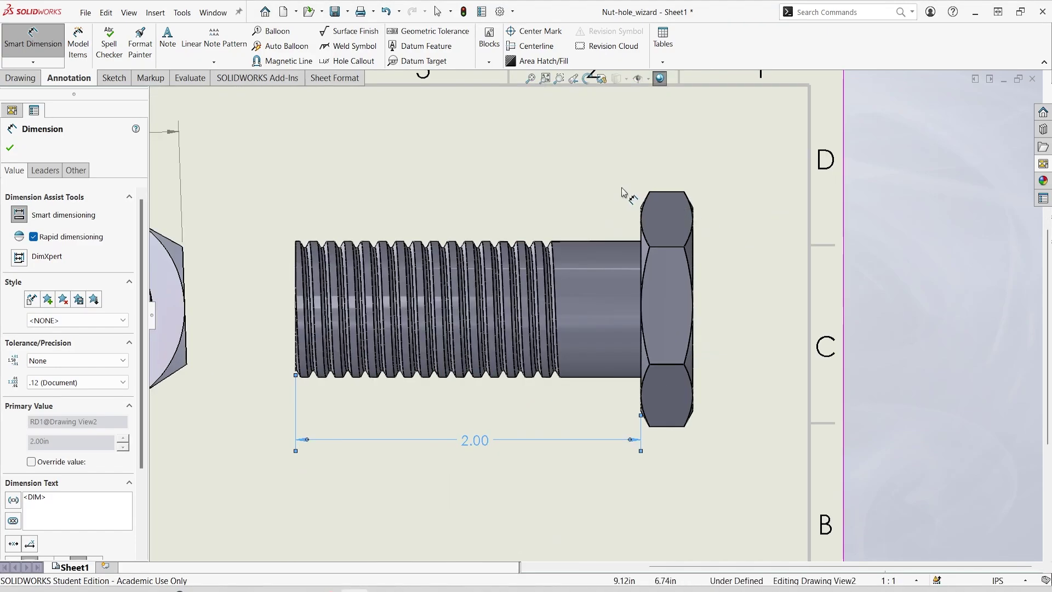
Step: Dimension the hex head's thickness above the side view
{"action": "left_click", "coordinate": [643, 212]}
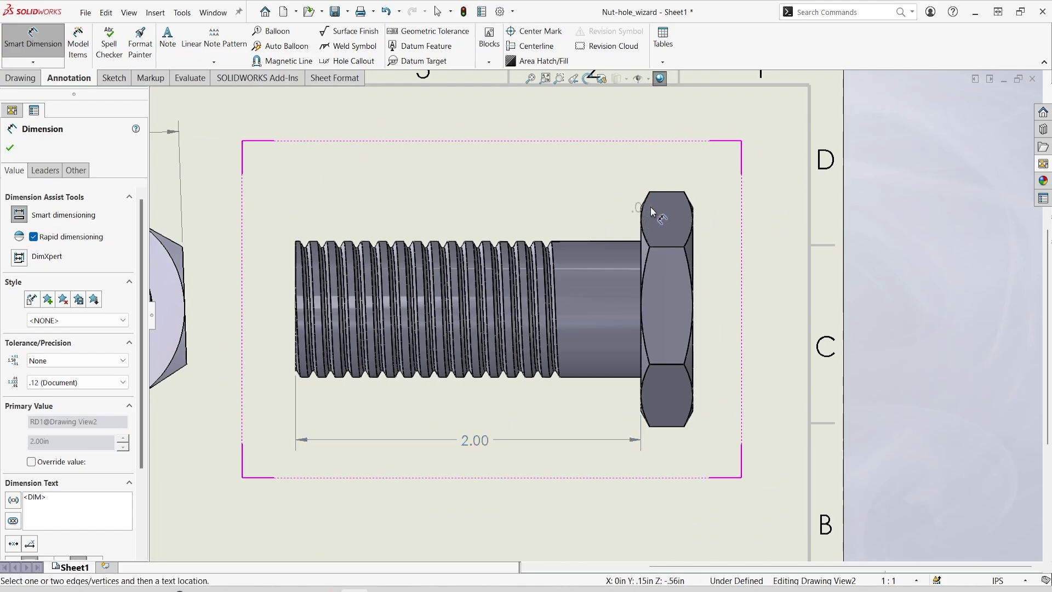
{"action": "left_click", "coordinate": [692, 212]}
{"action": "left_click", "coordinate": [666, 162]}
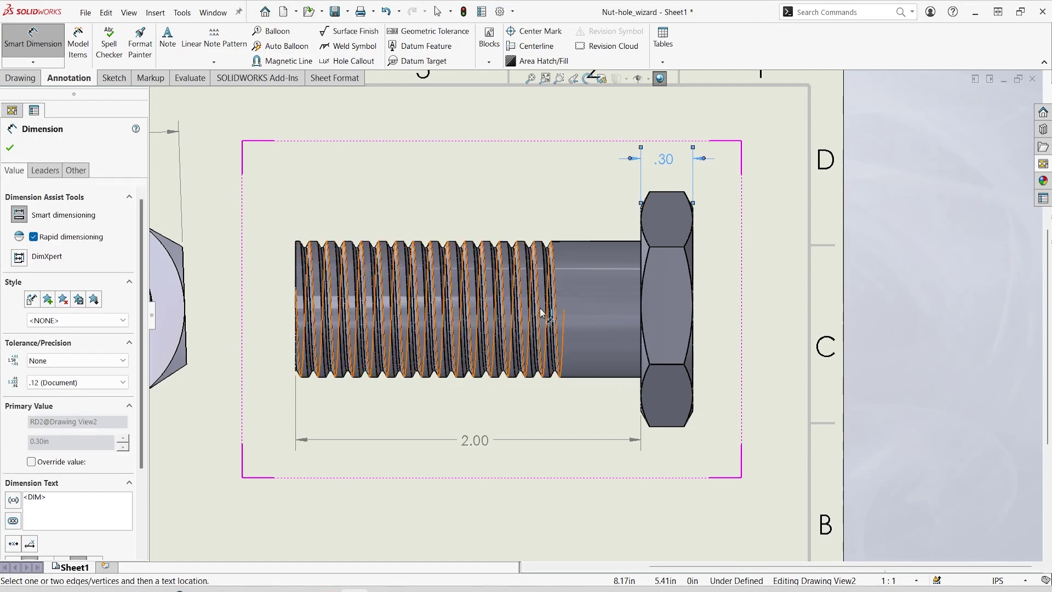
Step: Dimension the thread pitch between two adjacent crests below the side view and set the pitch and head thickness values beside their extension lines
{"action": "scroll", "coordinate": [527, 410], "scroll_direction": "down", "scroll_amount": 8}
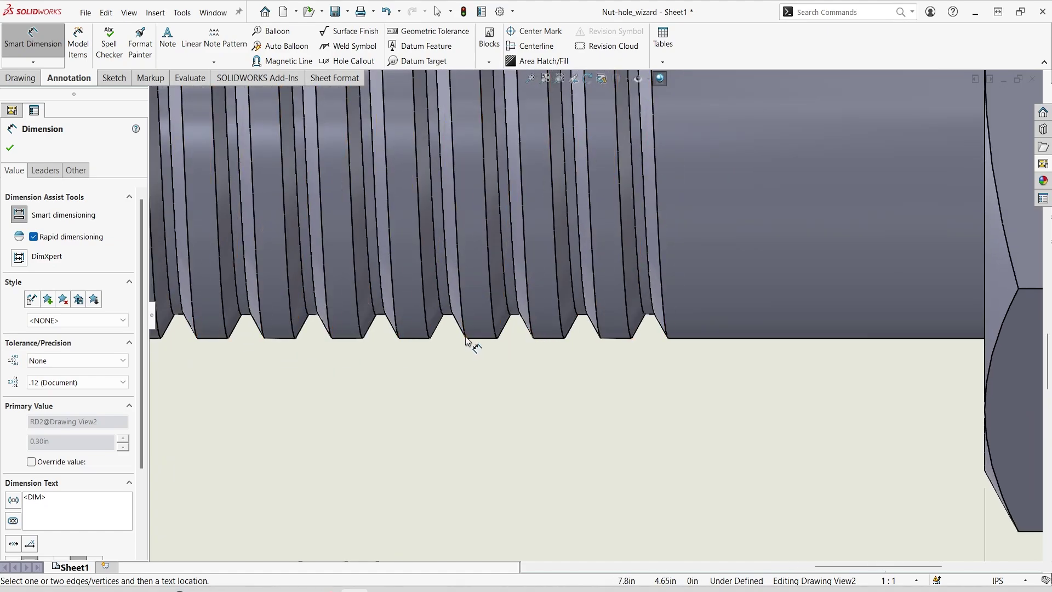
{"action": "left_click", "coordinate": [533, 338]}
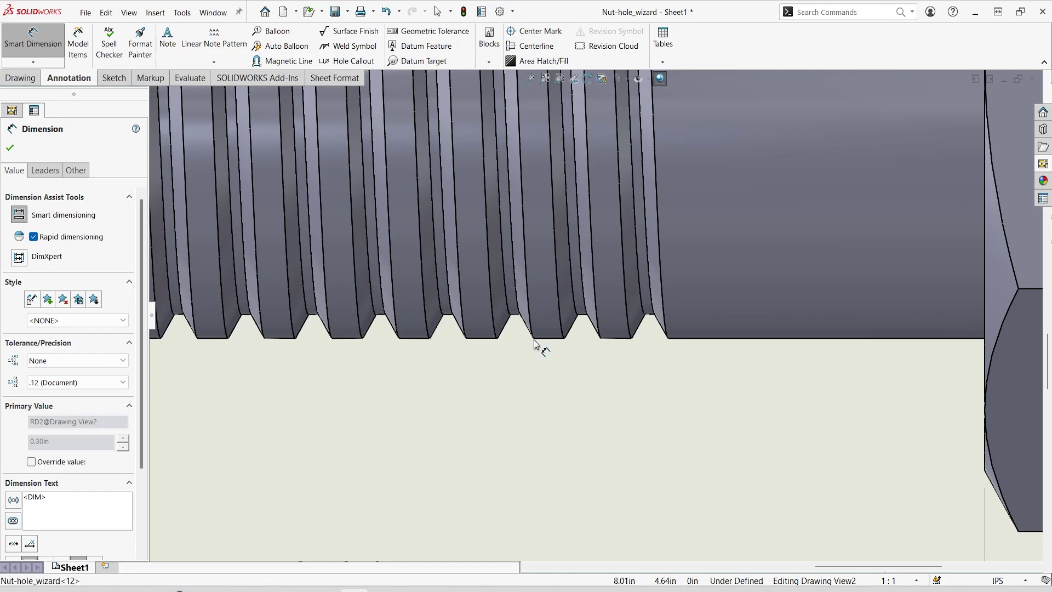
{"action": "left_click", "coordinate": [466, 338]}
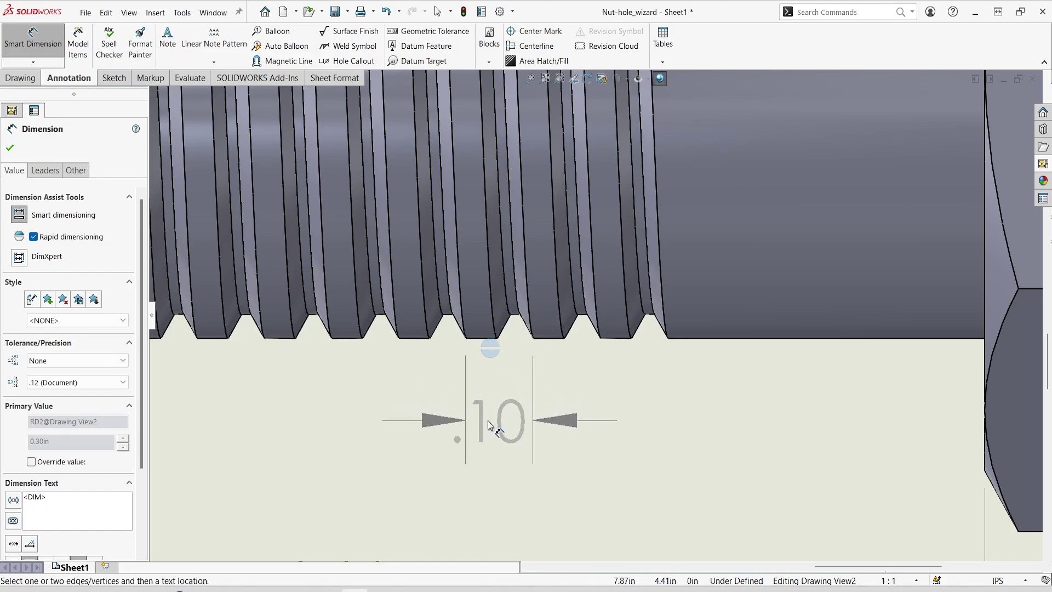
{"action": "left_click", "coordinate": [512, 436]}
{"action": "scroll", "coordinate": [575, 425], "scroll_direction": "up", "scroll_amount": 10}
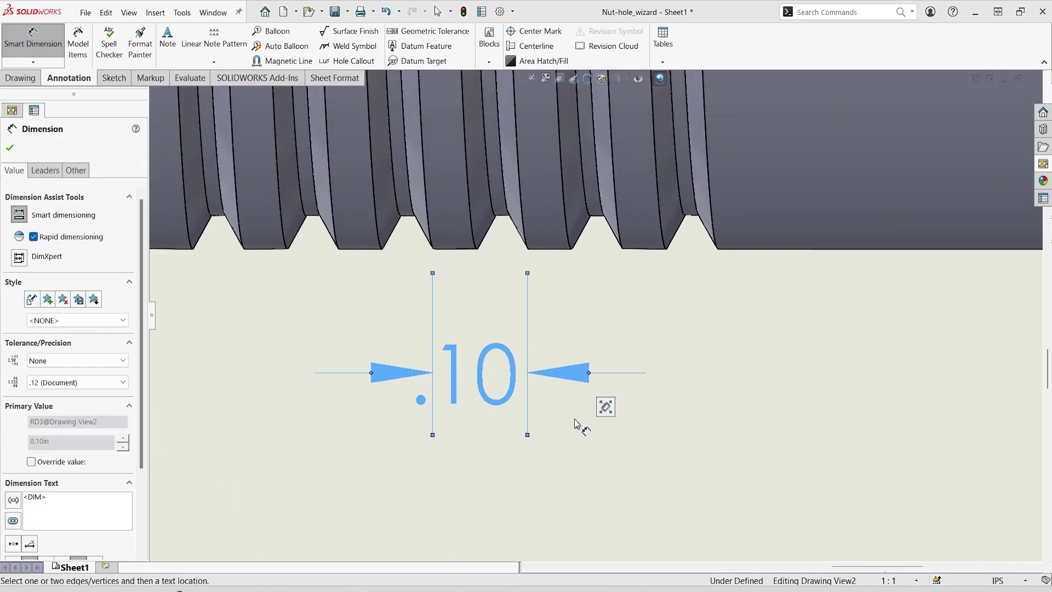
{"action": "scroll", "coordinate": [658, 356], "scroll_direction": "down", "scroll_amount": 5}
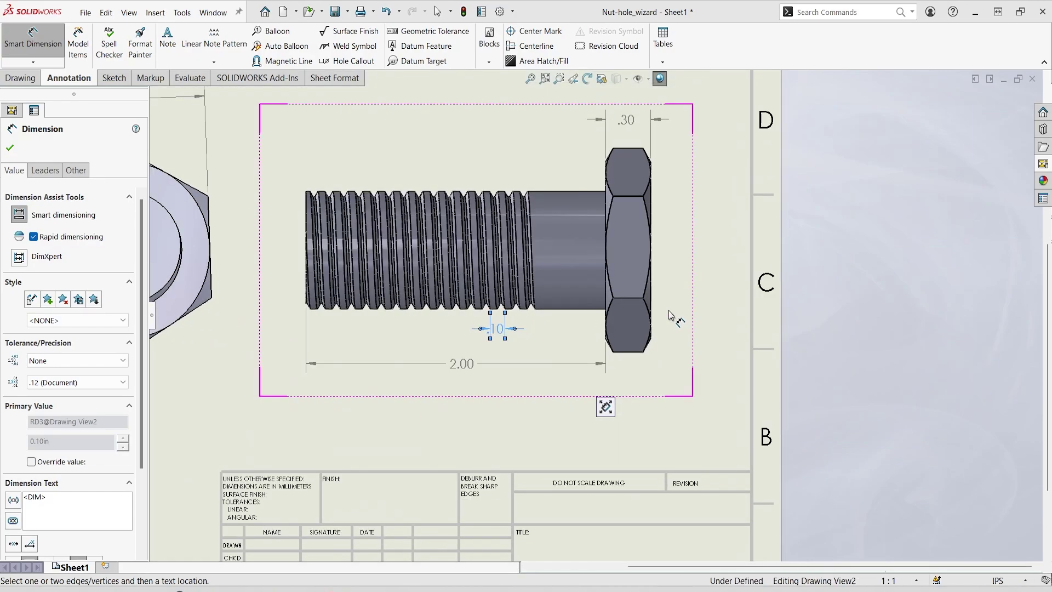
{"action": "scroll", "coordinate": [667, 313], "scroll_direction": "up", "scroll_amount": 3}
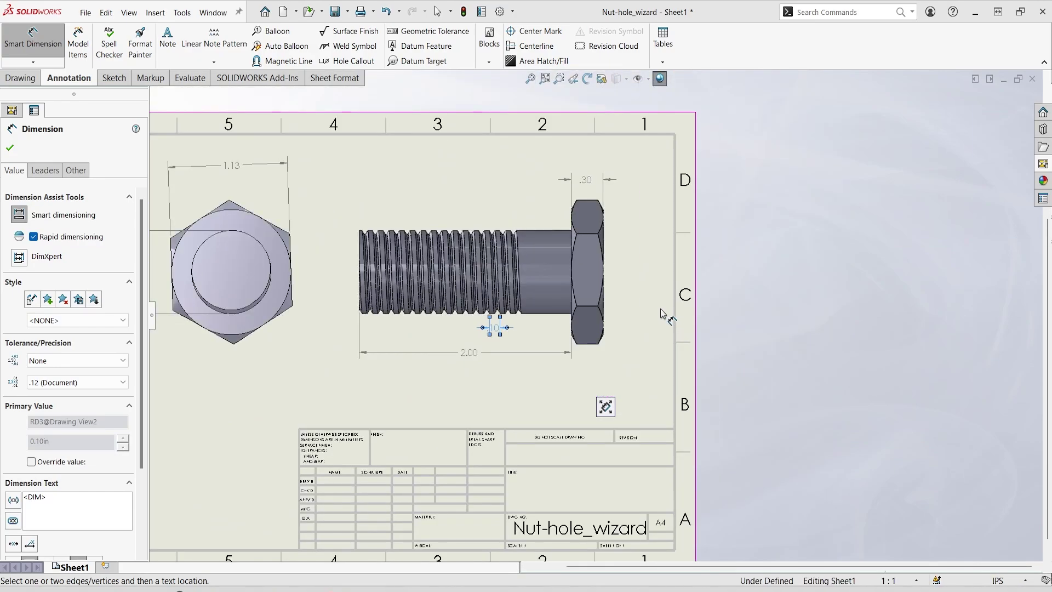
{"action": "scroll", "coordinate": [662, 313], "scroll_direction": "down", "scroll_amount": 2}
{"action": "scroll", "coordinate": [630, 308], "scroll_direction": "up", "scroll_amount": 4}
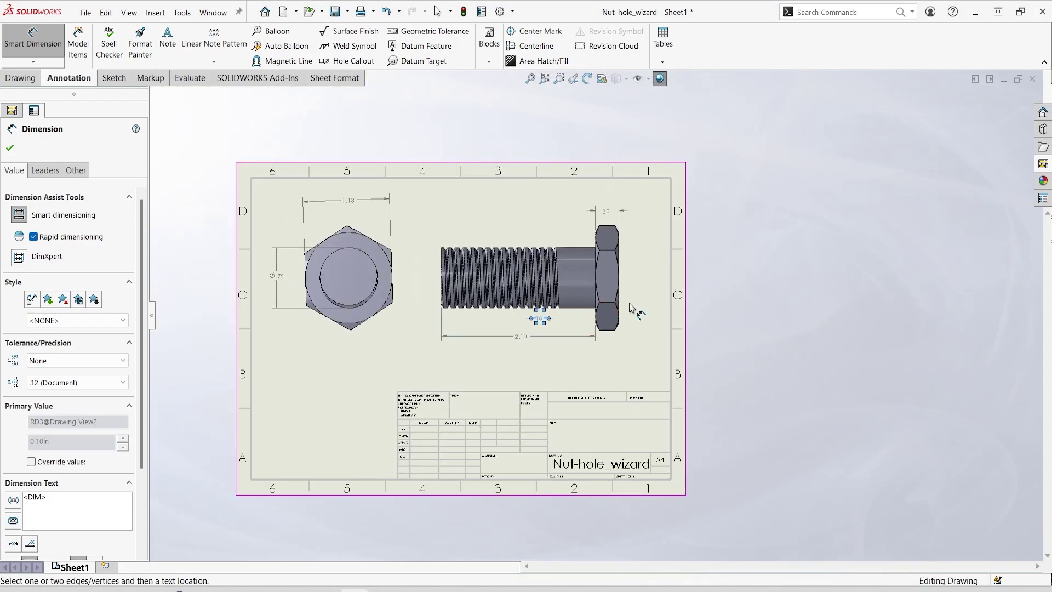
{"action": "key", "text": "Escape"}
{"action": "scroll", "coordinate": [578, 359], "scroll_direction": "down", "scroll_amount": 2}
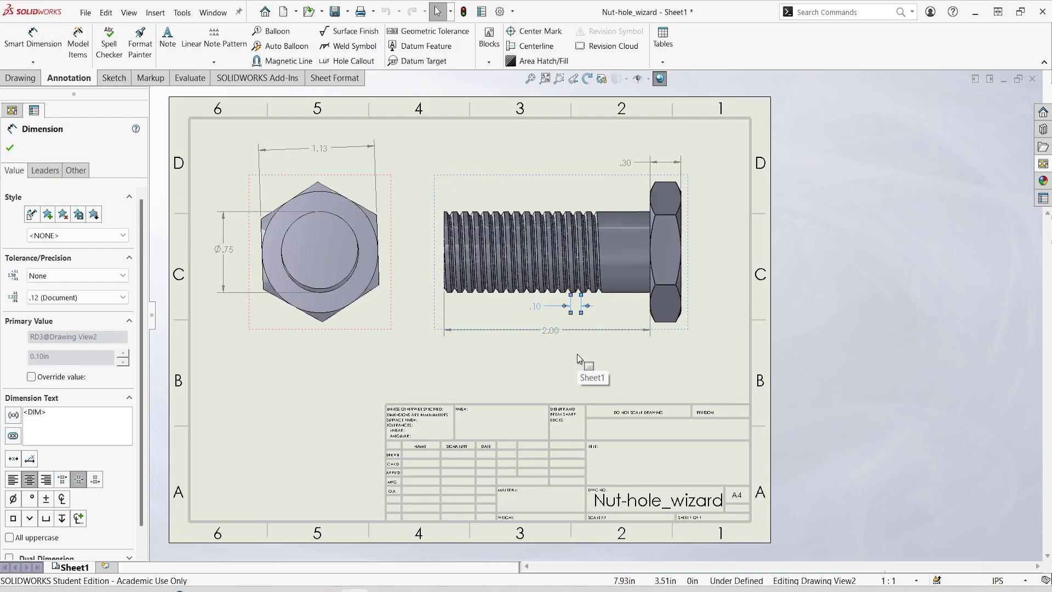
{"action": "left_click", "coordinate": [827, 202]}
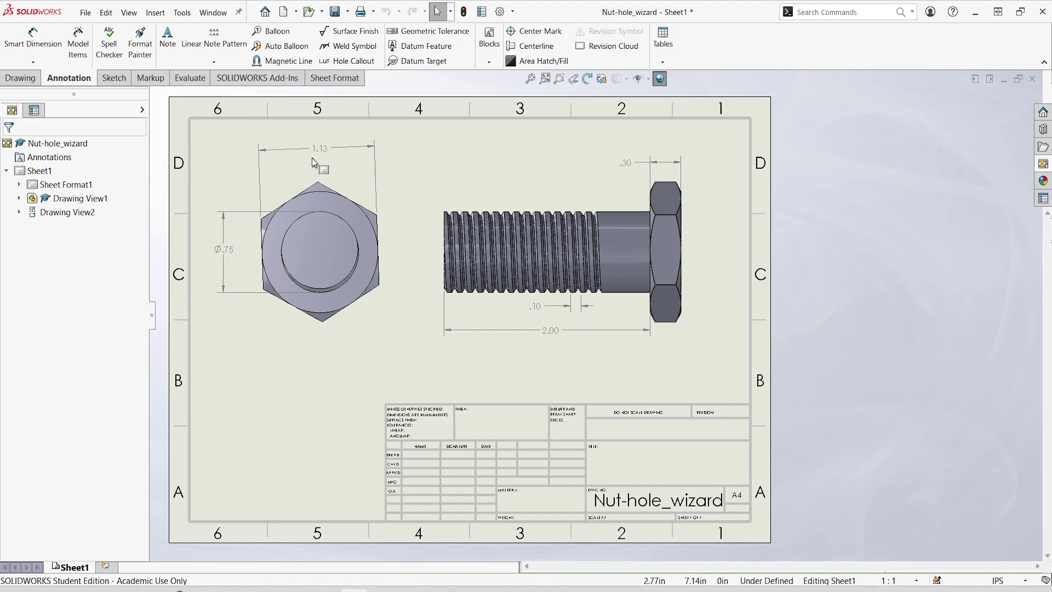
Step: Append the text "inch" to all five dimensions in the top and side views
{"action": "left_click", "coordinate": [617, 169]}
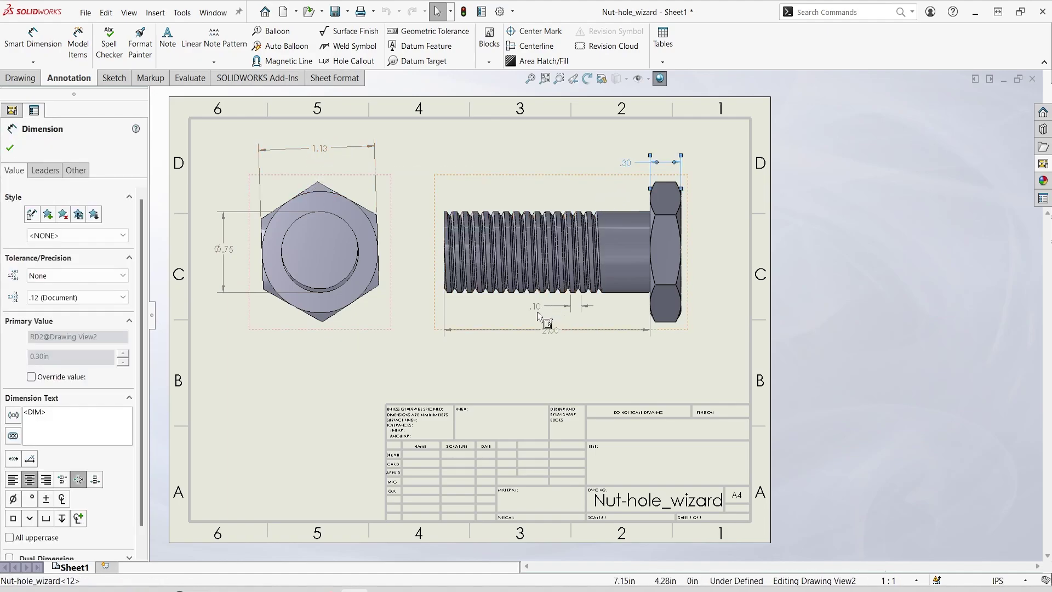
{"action": "left_click", "coordinate": [537, 308], "text": "ctrl"}
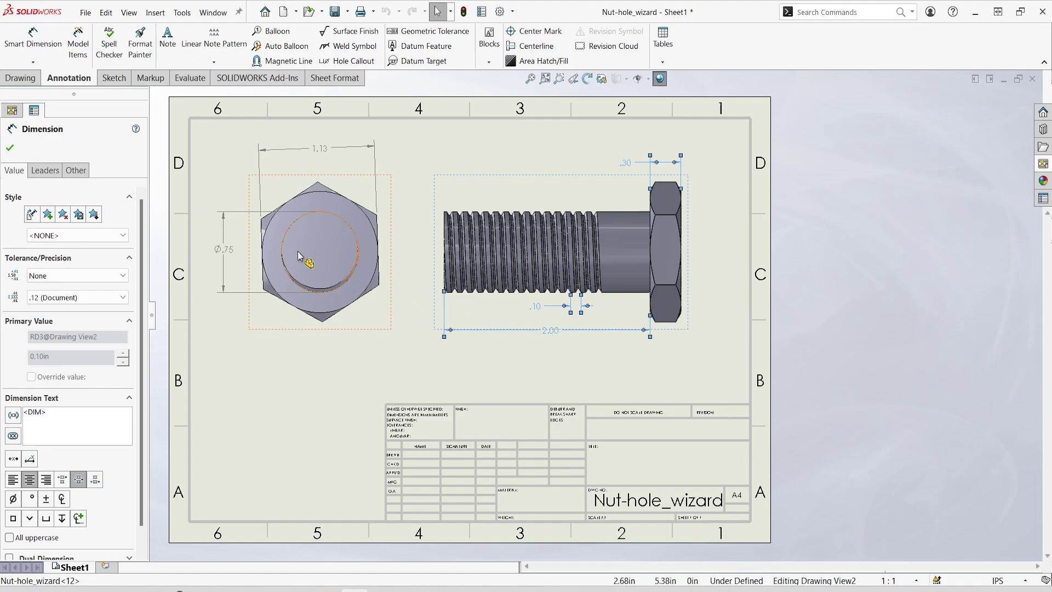
{"action": "left_click", "coordinate": [328, 149], "text": "ctrl"}
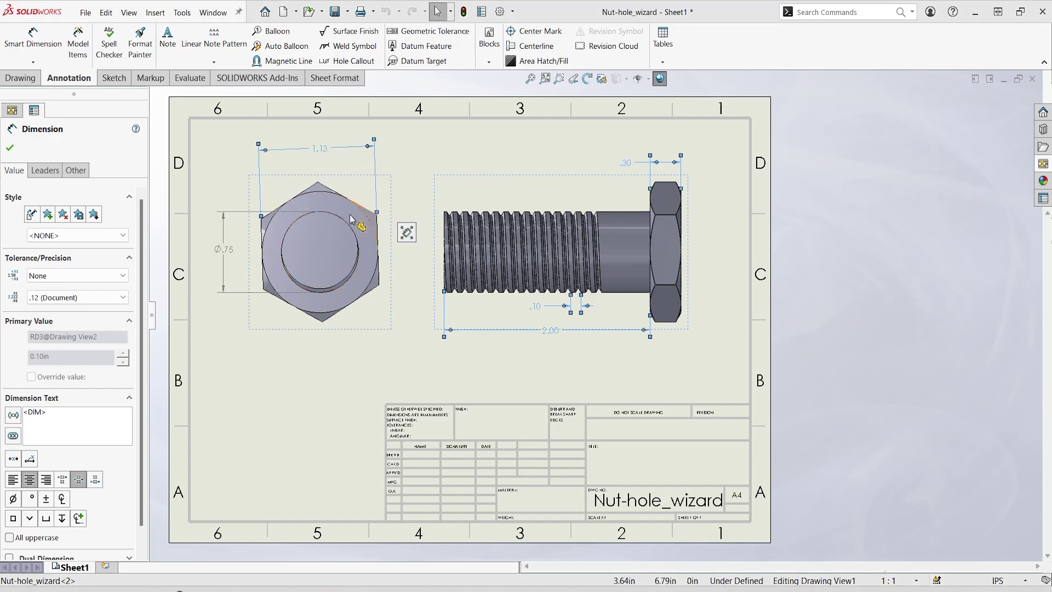
{"action": "left_click", "coordinate": [221, 262], "text": "ctrl"}
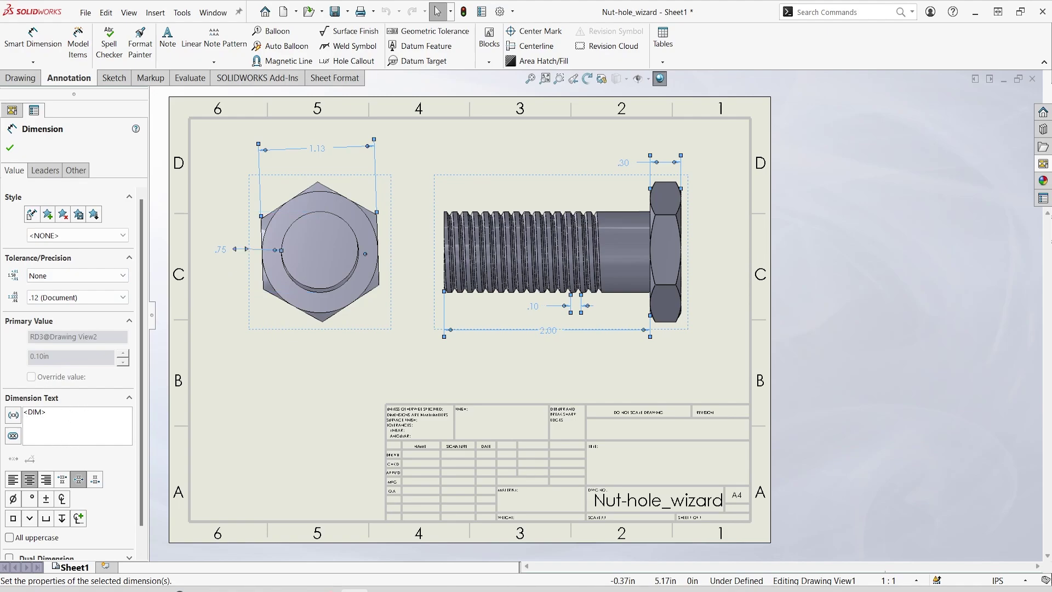
{"action": "type", "text": "inch"}
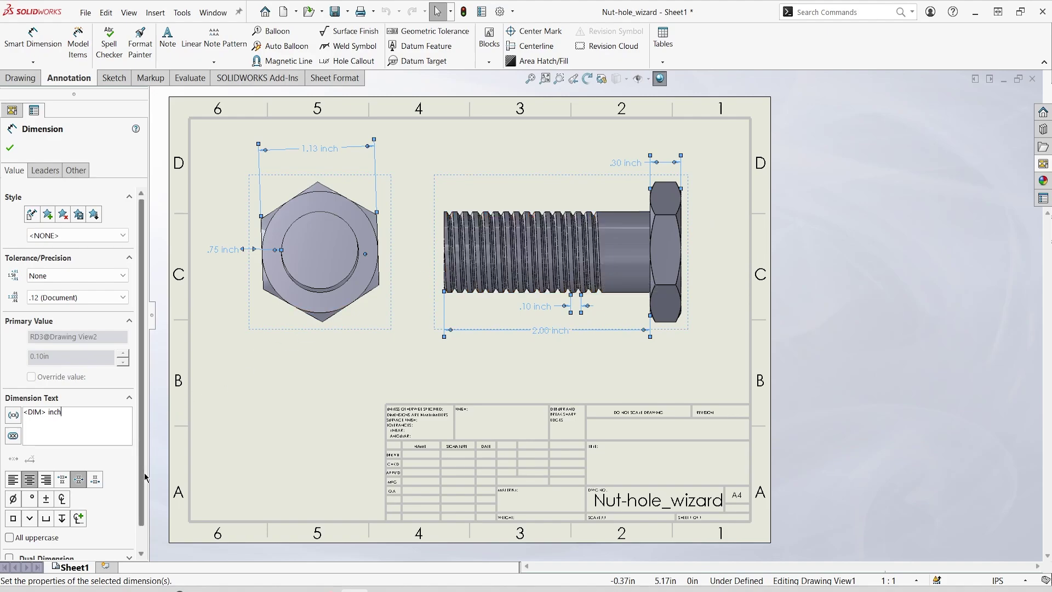
{"action": "scroll", "coordinate": [144, 472], "scroll_direction": "down", "scroll_amount": 1}
{"action": "scroll", "coordinate": [114, 455], "scroll_direction": "up", "scroll_amount": 1}
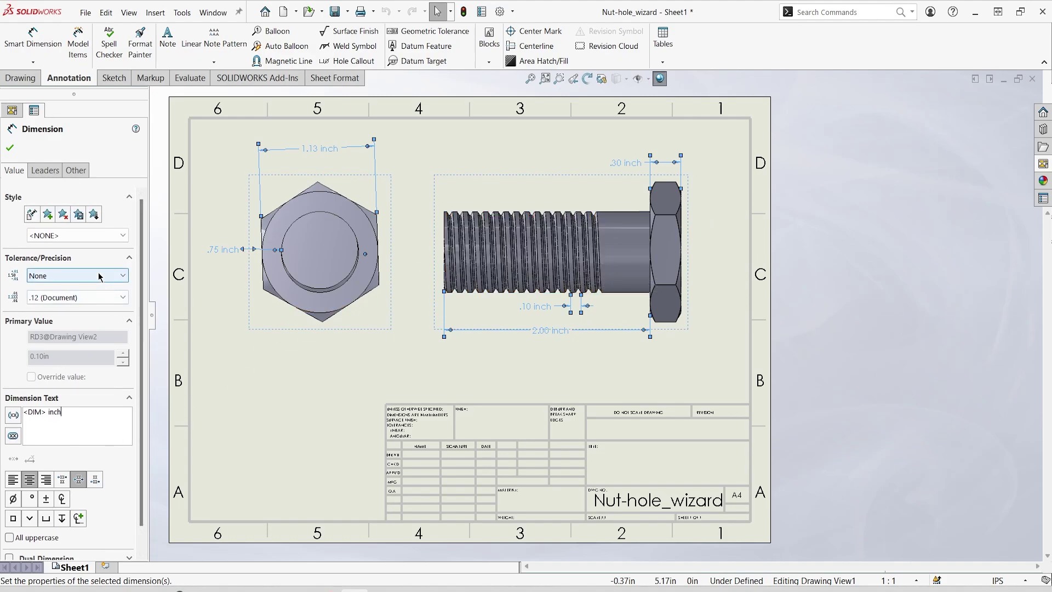
{"action": "left_click", "coordinate": [9, 148]}
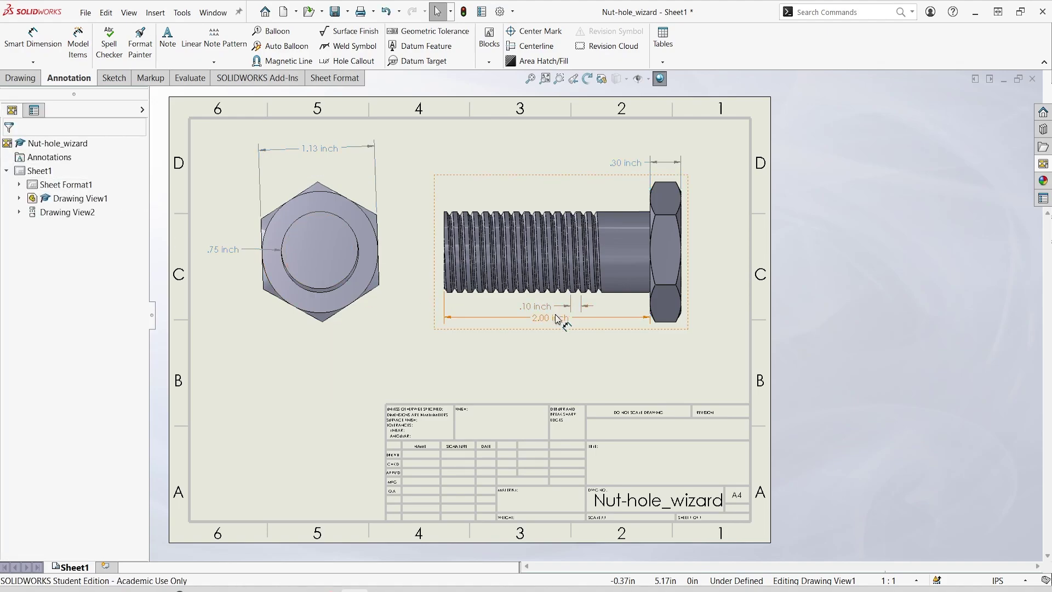
Step: Reposition the shank length, thread pitch and head thickness dimensions so their texts are clearly spaced around the side view
{"action": "mouse_move", "coordinate": [556, 319]}
{"action": "left_mouse_down"}
{"action": "mouse_move", "coordinate": [556, 336]}
{"action": "mouse_move", "coordinate": [553, 320]}
{"action": "mouse_move", "coordinate": [525, 309]}
{"action": "left_mouse_up"}
{"action": "left_click_drag", "start_coordinate": [621, 170], "coordinate": [615, 168]}
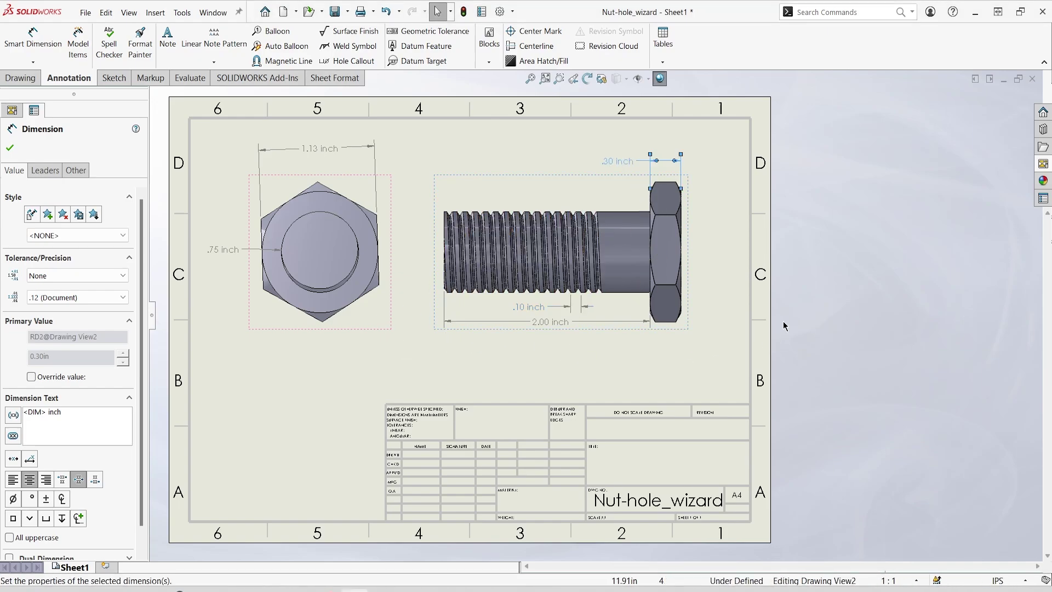
{"action": "left_click", "coordinate": [932, 289]}
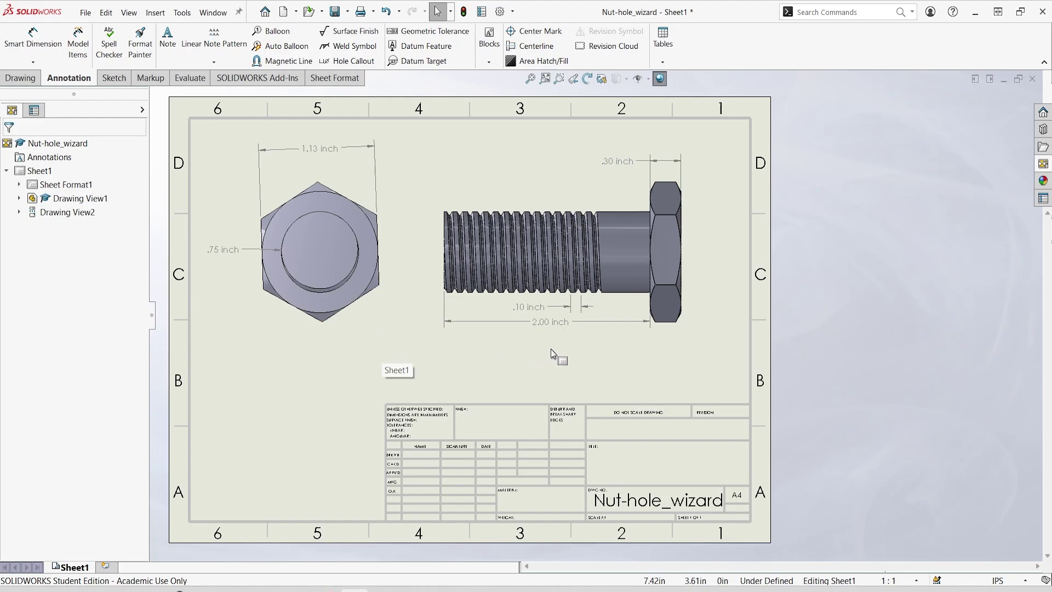
Step: Add the note "Top View" below the hexagonal top view with a font size of 20
{"action": "left_click", "coordinate": [164, 45]}
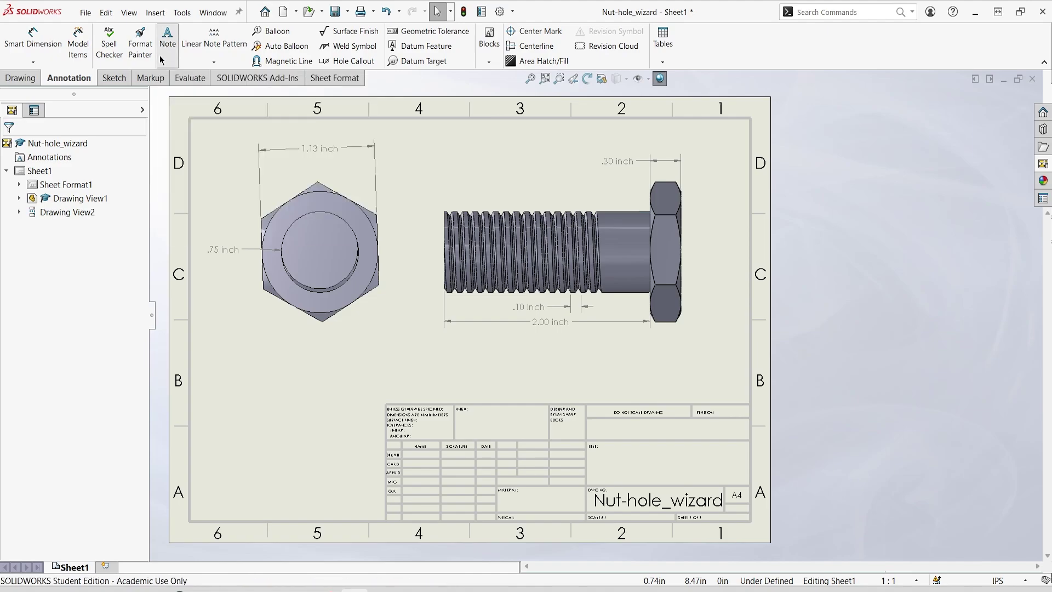
{"action": "left_click", "coordinate": [287, 355]}
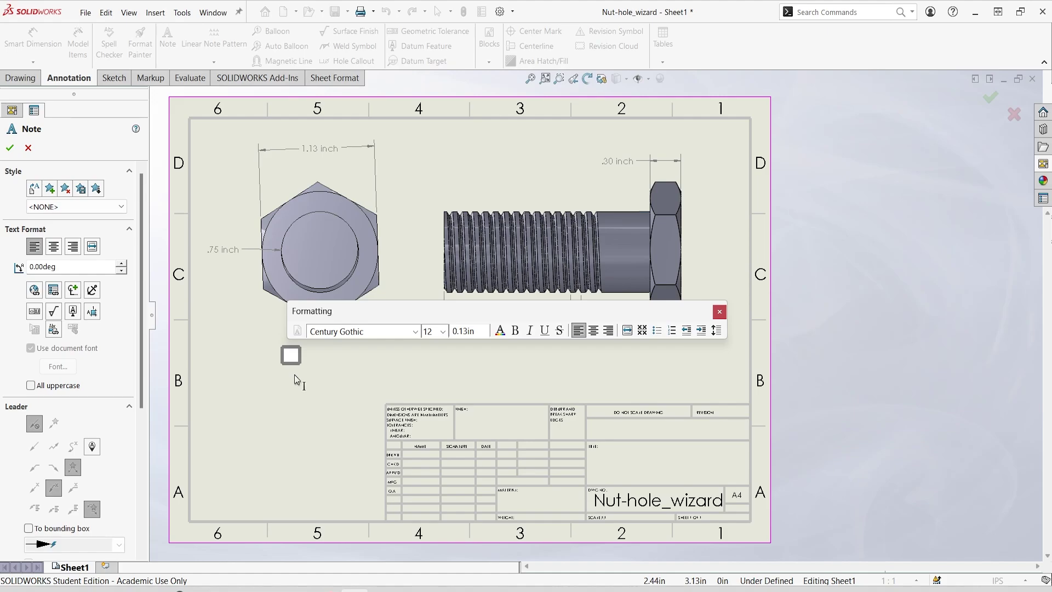
{"action": "type", "text": "Top View"}
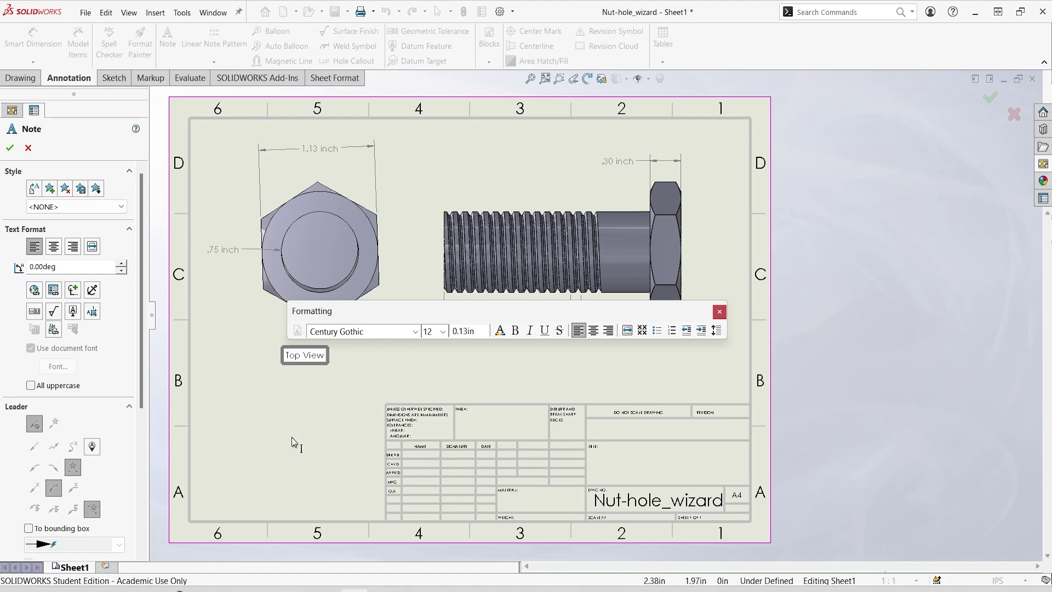
{"action": "key", "text": "ctrl+a"}
{"action": "left_click", "coordinate": [439, 335]}
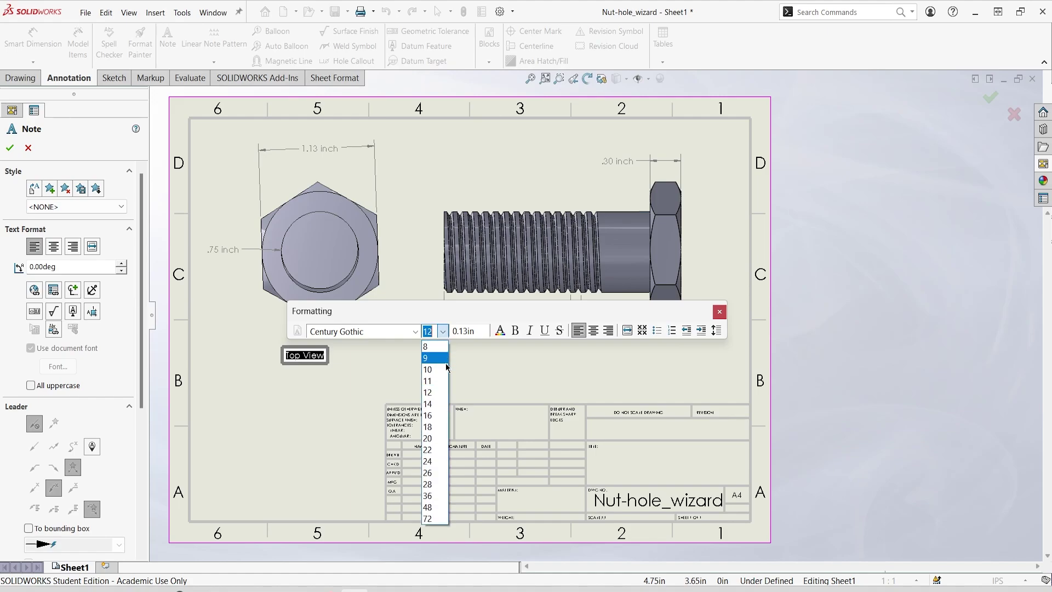
{"action": "left_click", "coordinate": [428, 438]}
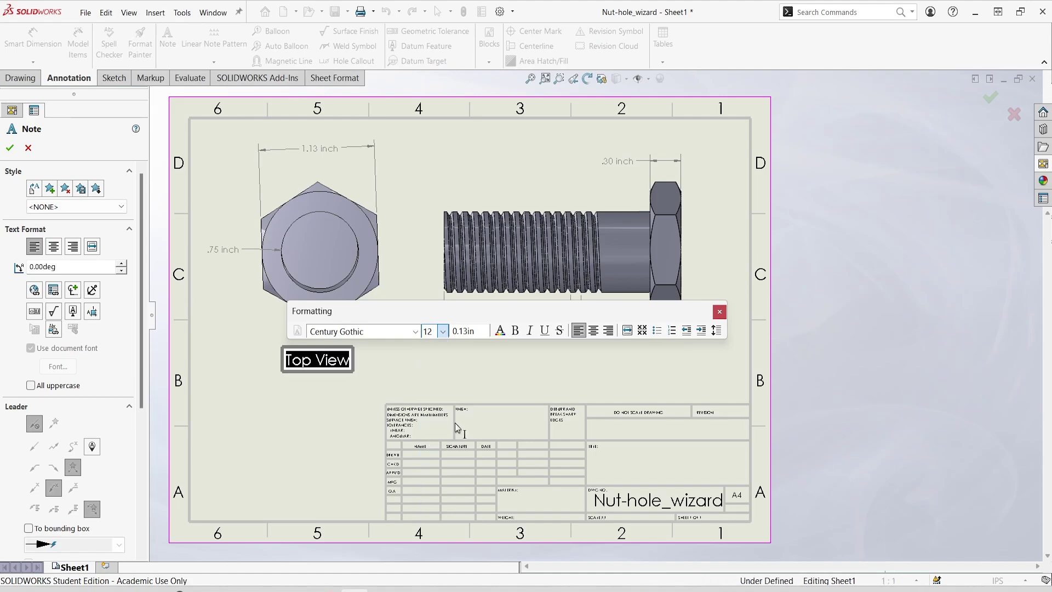
{"action": "left_click", "coordinate": [449, 375]}
{"action": "left_click", "coordinate": [506, 407]}
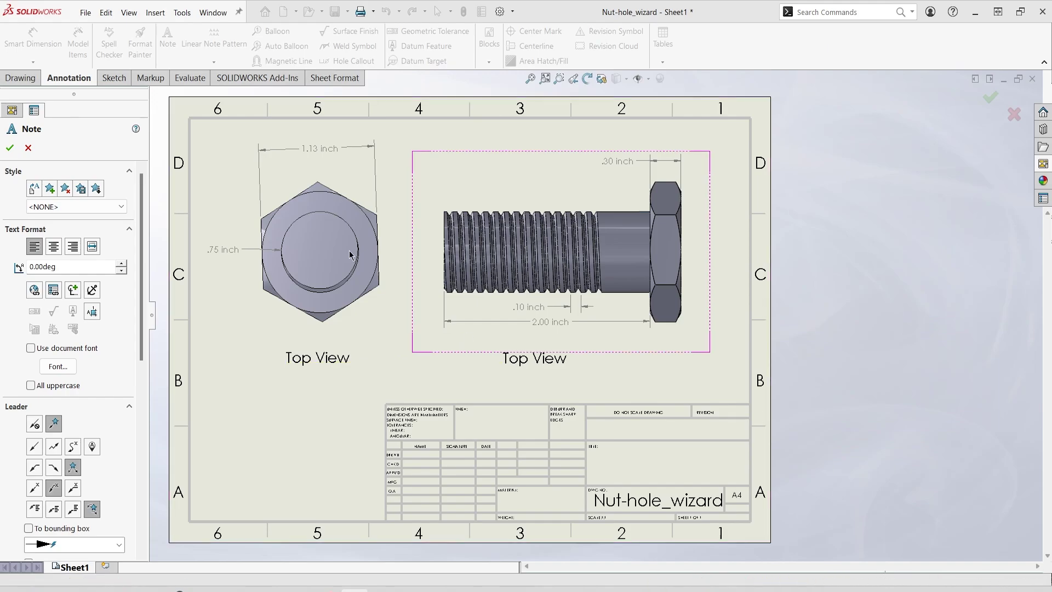
Step: Place a second note below the side view and change its wording to "Front View"
{"action": "left_click", "coordinate": [528, 358]}
{"action": "double_click", "coordinate": [559, 361]}
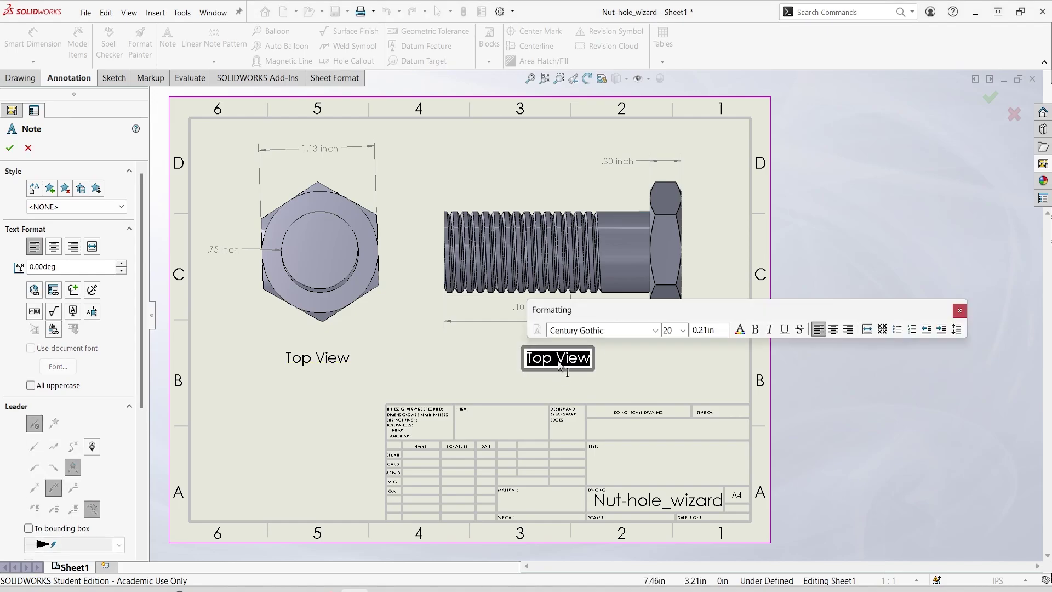
{"action": "left_click", "coordinate": [553, 363]}
{"action": "double_click", "coordinate": [549, 362]}
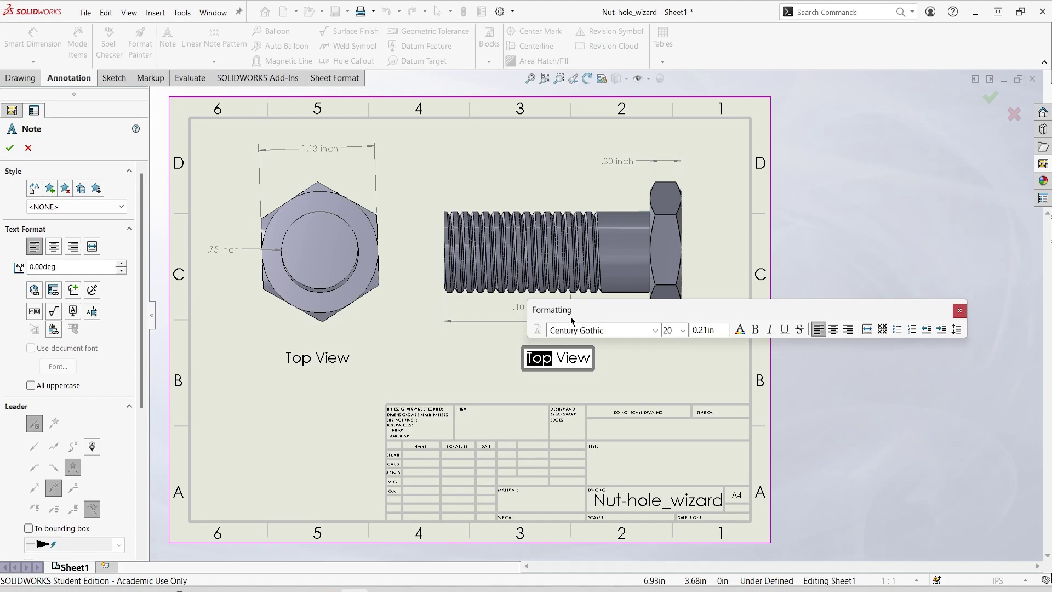
{"action": "type", "text": "R"}
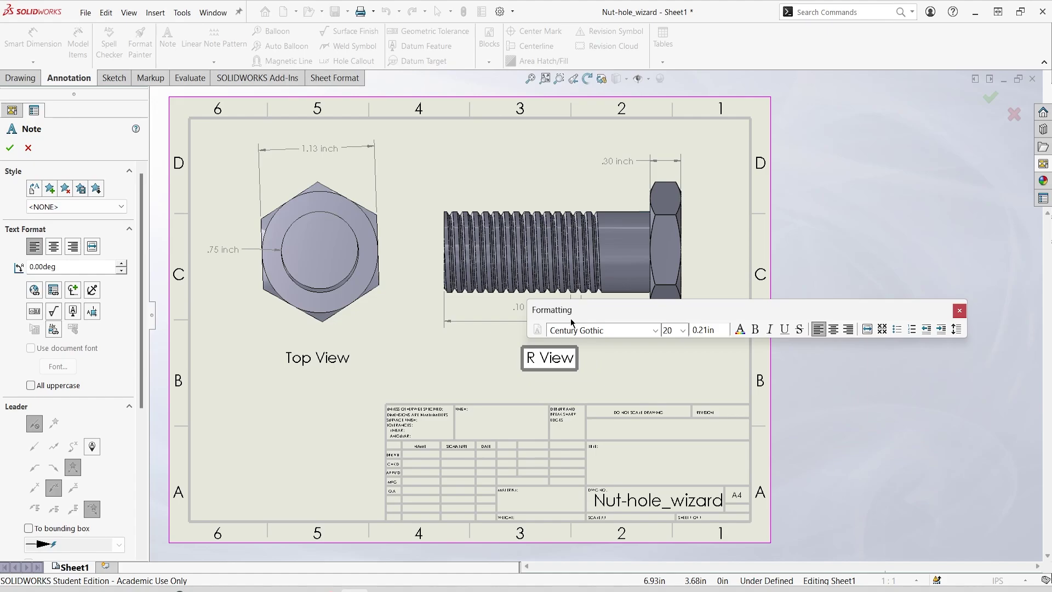
{"action": "key", "text": "BackSpace"}
{"action": "type", "text": "Front"}
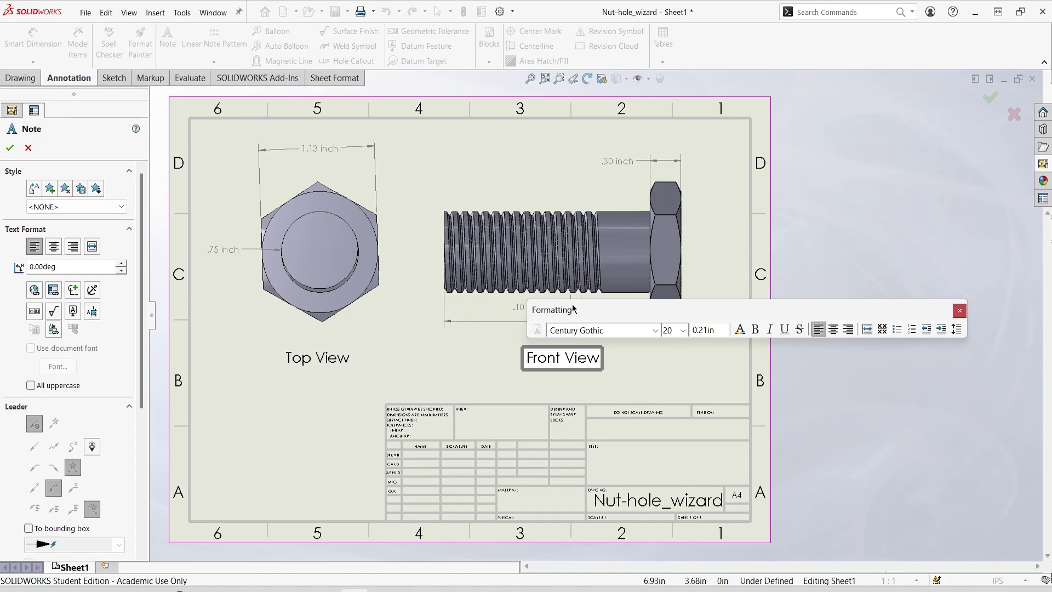
{"action": "left_click", "coordinate": [712, 390]}
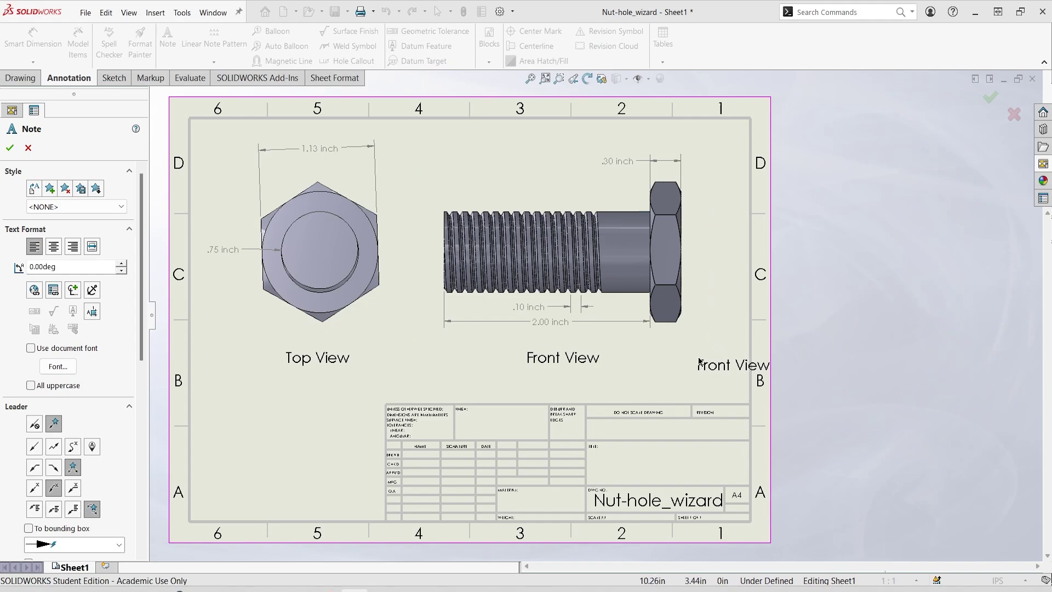
{"action": "left_click", "coordinate": [990, 98]}
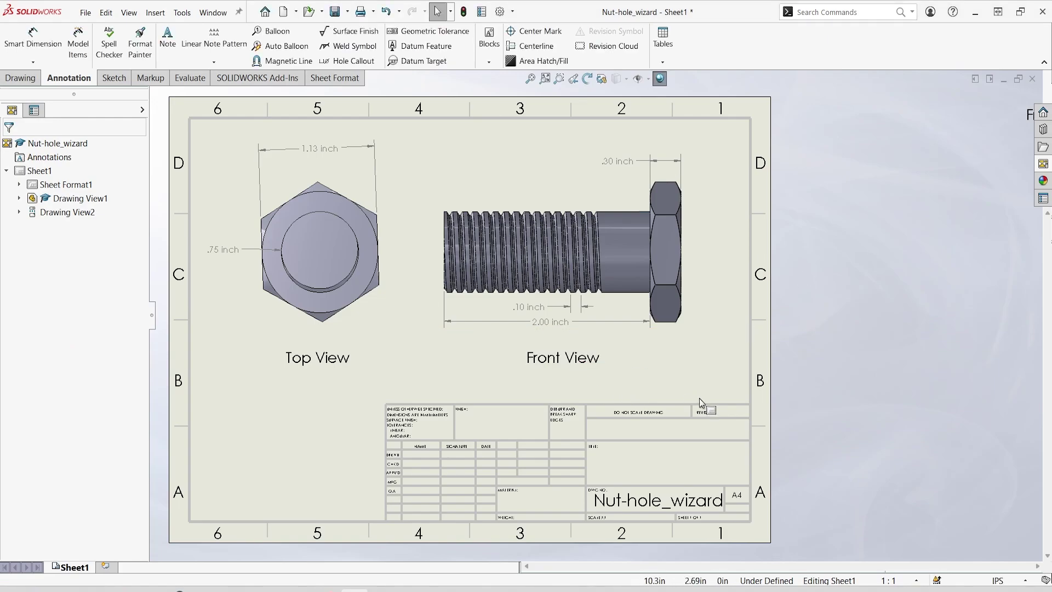
Step: Switch the sheet to sheet format editing so the title block can be changed
{"action": "scroll", "coordinate": [624, 488], "scroll_direction": "down", "scroll_amount": 3}
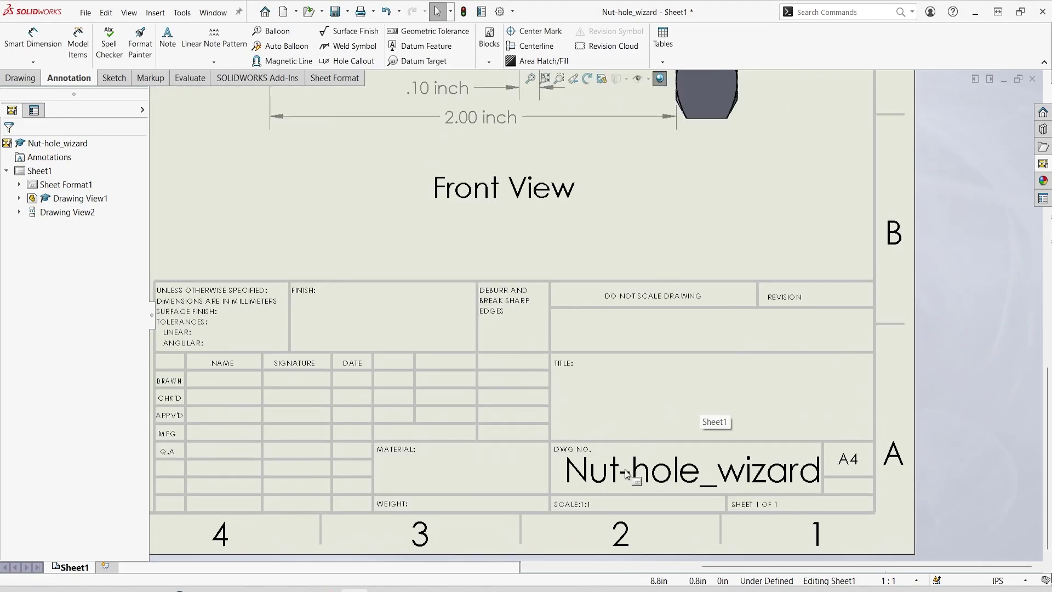
{"action": "scroll", "coordinate": [628, 474], "scroll_direction": "up", "scroll_amount": 2}
{"action": "scroll", "coordinate": [679, 406], "scroll_direction": "down", "scroll_amount": 3}
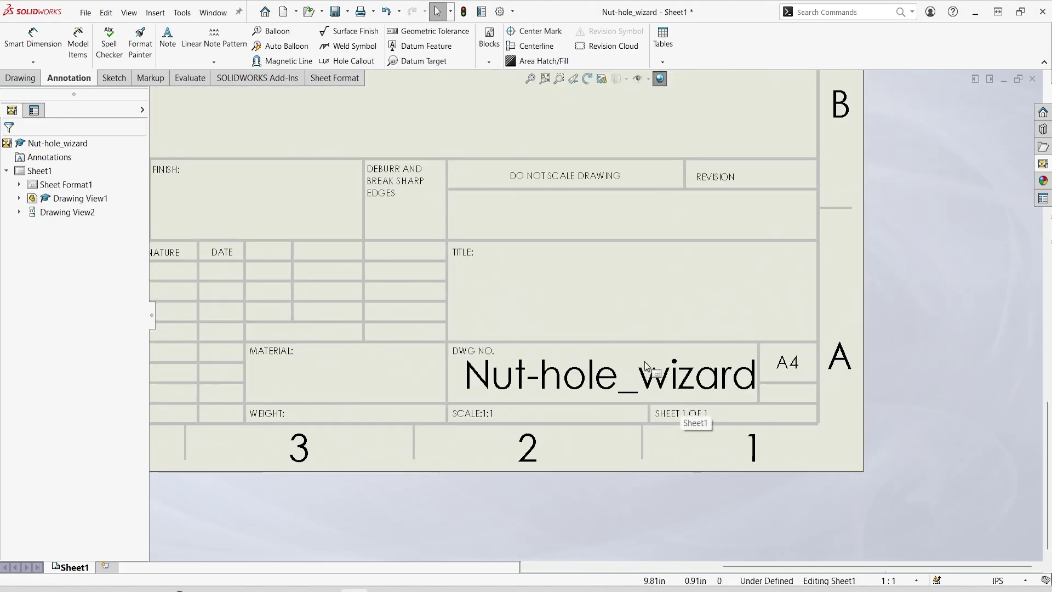
{"action": "scroll", "coordinate": [643, 363], "scroll_direction": "up", "scroll_amount": 3}
{"action": "scroll", "coordinate": [612, 332], "scroll_direction": "down", "scroll_amount": 2}
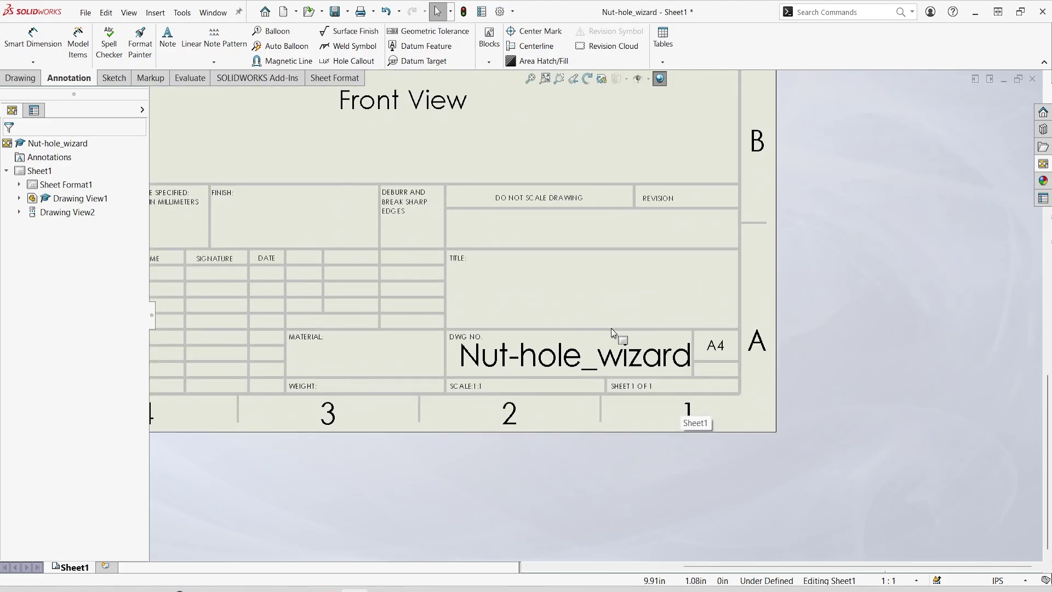
{"action": "double_click", "coordinate": [574, 370]}
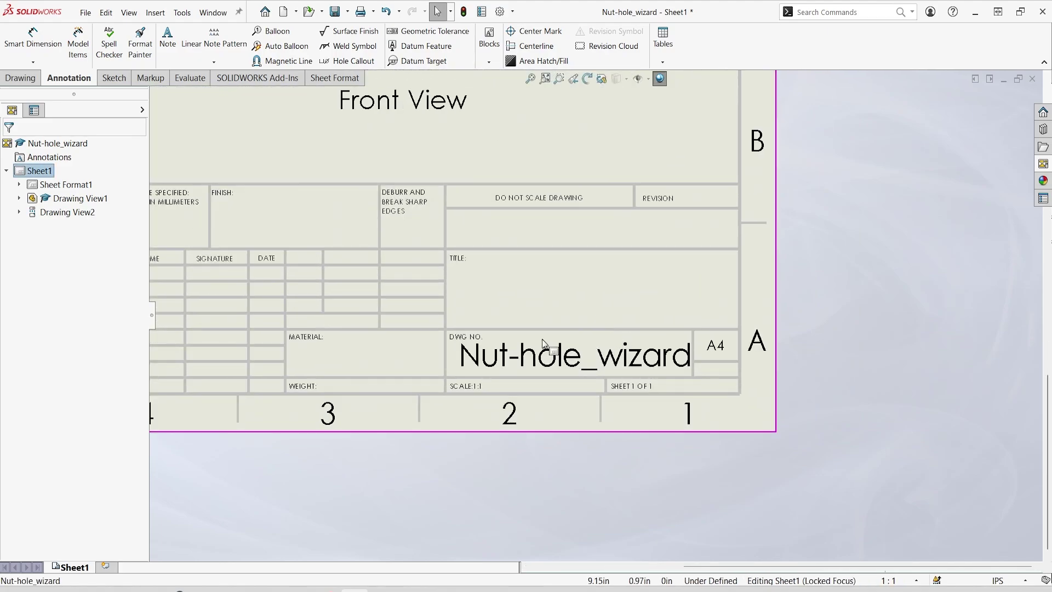
{"action": "right_click", "coordinate": [530, 302]}
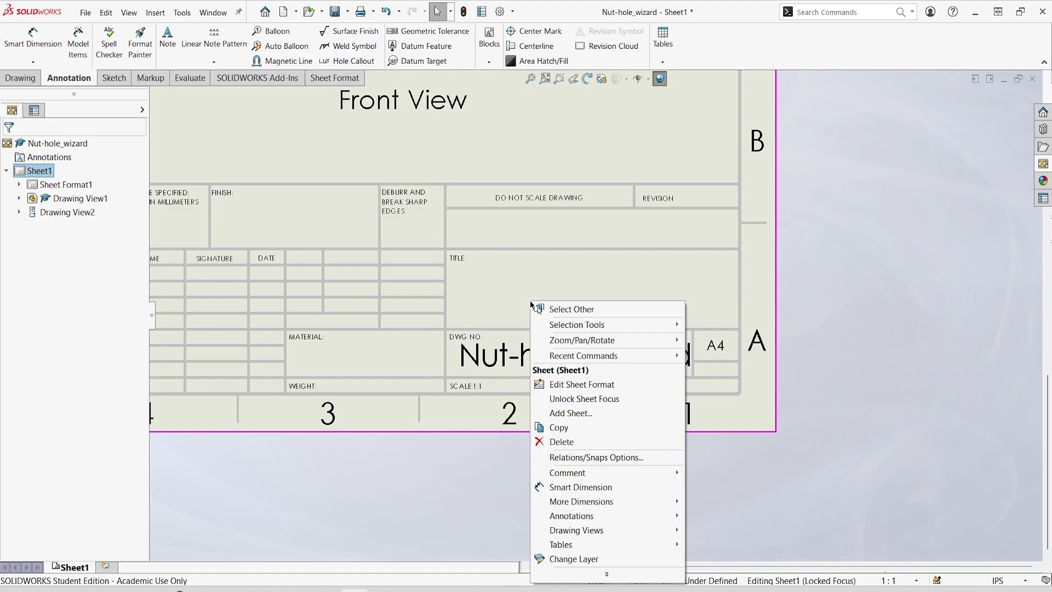
{"action": "left_click", "coordinate": [570, 385]}
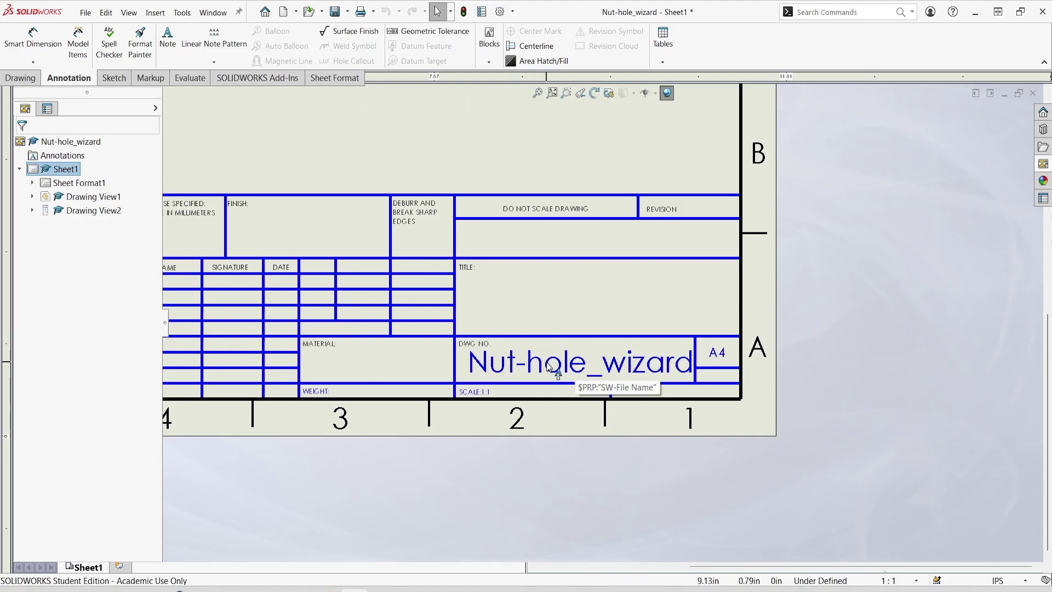
Step: Replace the file name text in the title block's DWG NO. cell with "Fig: 01"
{"action": "double_click", "coordinate": [549, 365]}
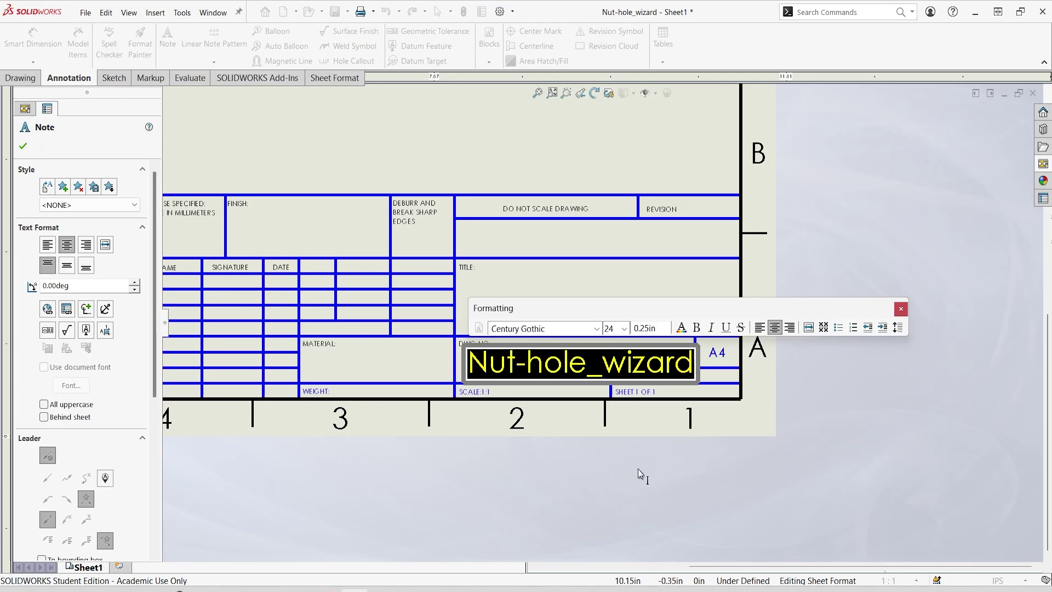
{"action": "type", "text": "Ec"}
{"action": "key", "text": "BackSpace"}
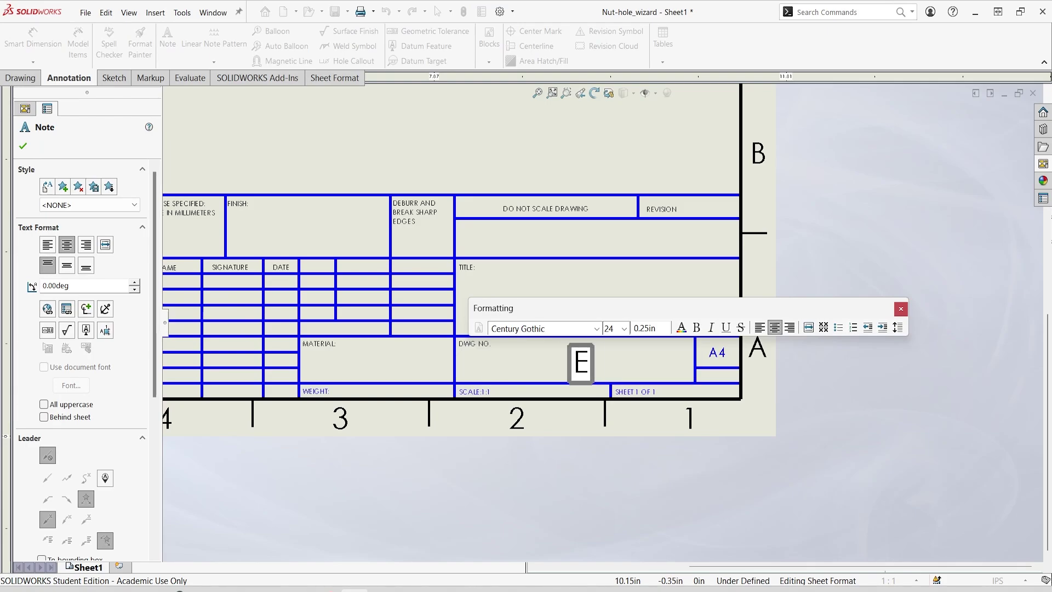
{"action": "type", "text": "x"}
{"action": "key", "text": "BackSpace"}
{"action": "key", "text": "BackSpace"}
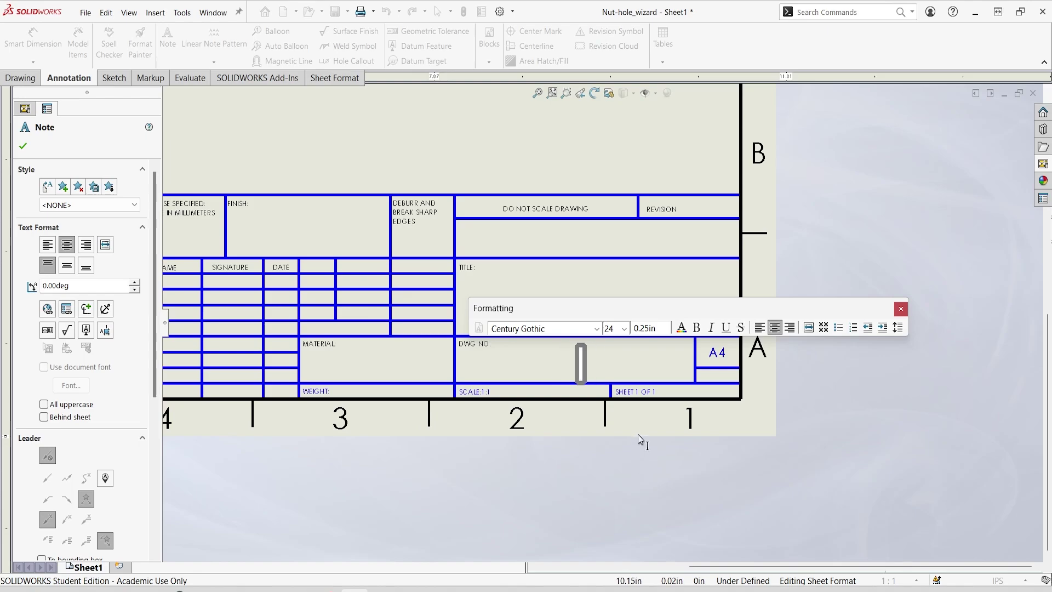
{"action": "type", "text": "0"}
{"action": "key", "text": "BackSpace"}
{"action": "type", "text": "Fif"}
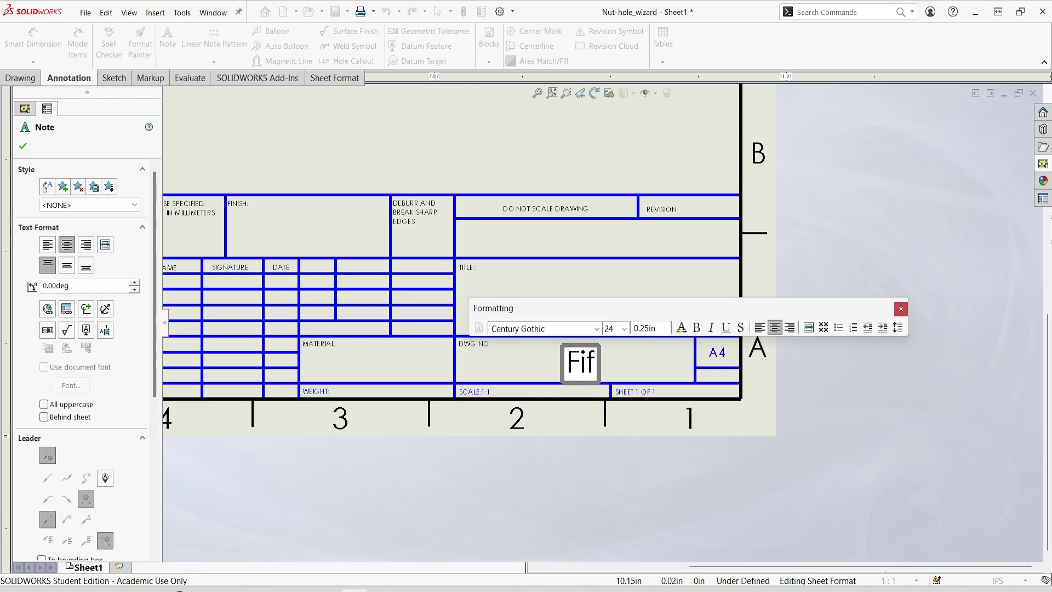
{"action": "key", "text": "BackSpace"}
{"action": "type", "text": "g:"}
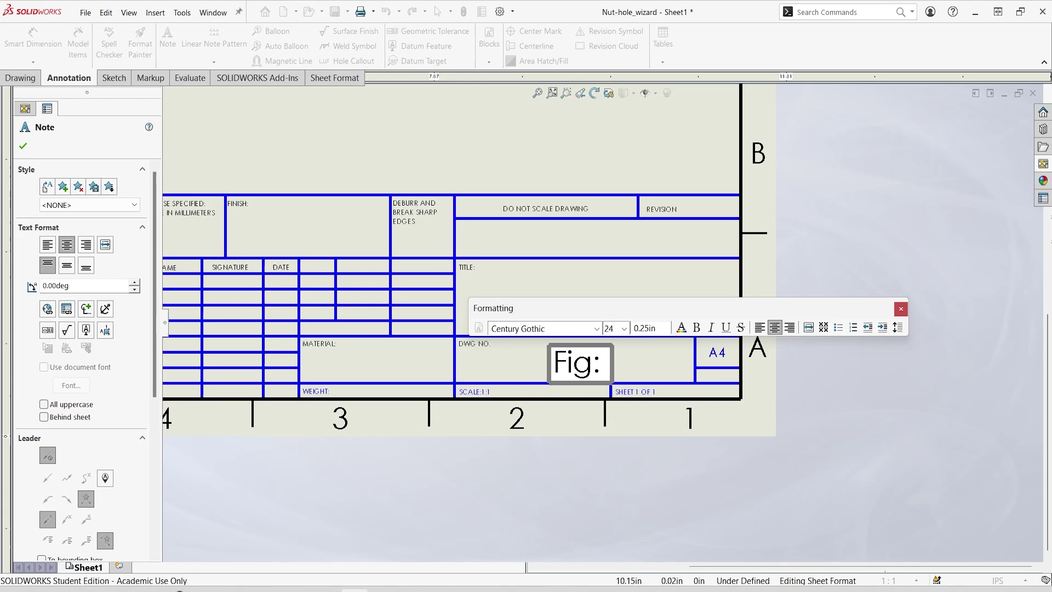
{"action": "type", "text": " 01"}
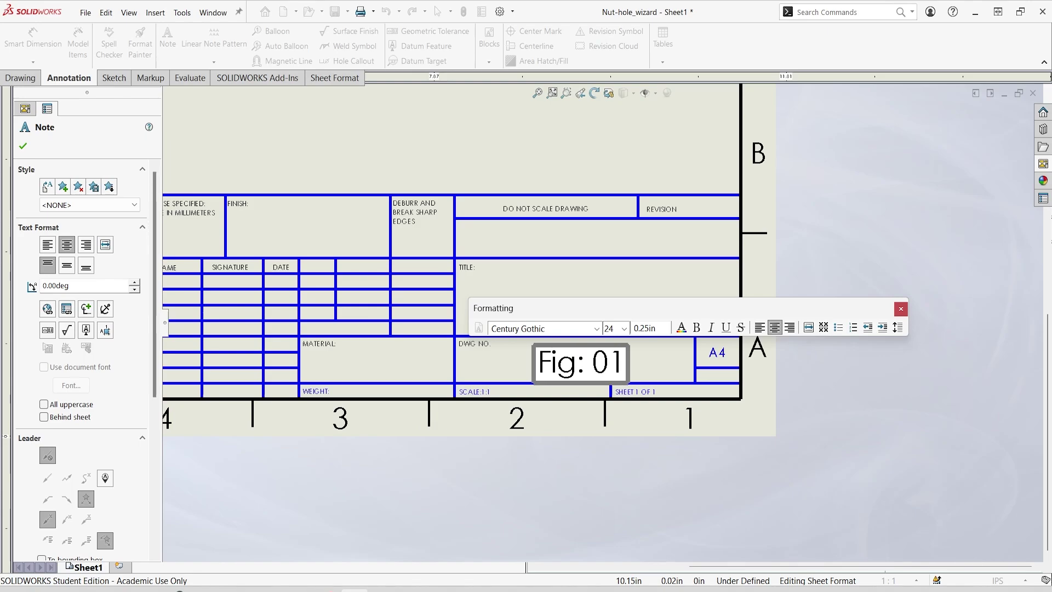
{"action": "left_click", "coordinate": [853, 255]}
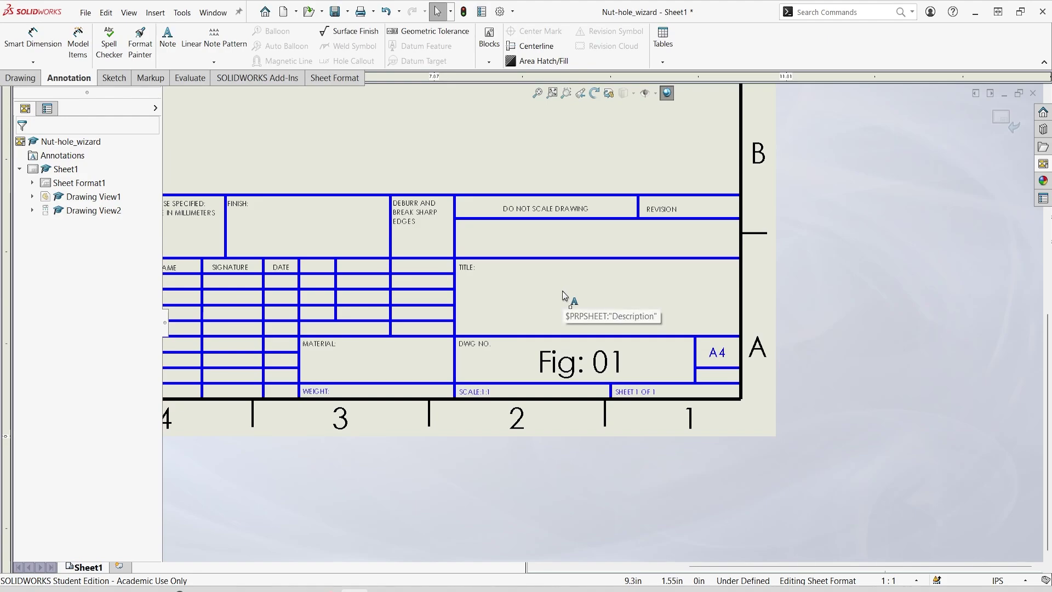
Step: Fill the title block's empty TITLE note with "Experiment Name:" at font size 18
{"action": "double_click", "coordinate": [614, 285]}
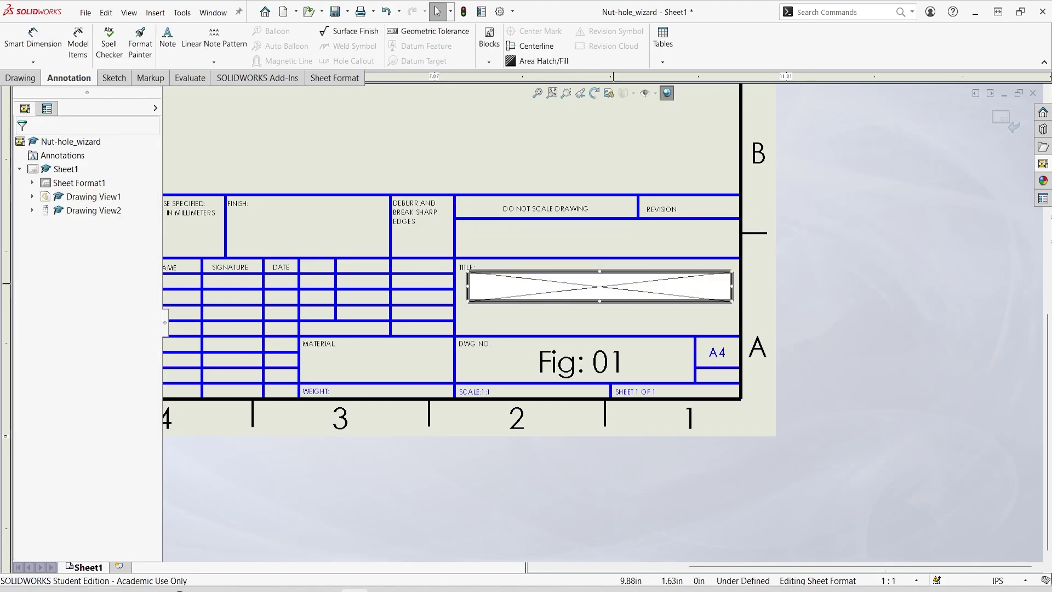
{"action": "double_click", "coordinate": [614, 279]}
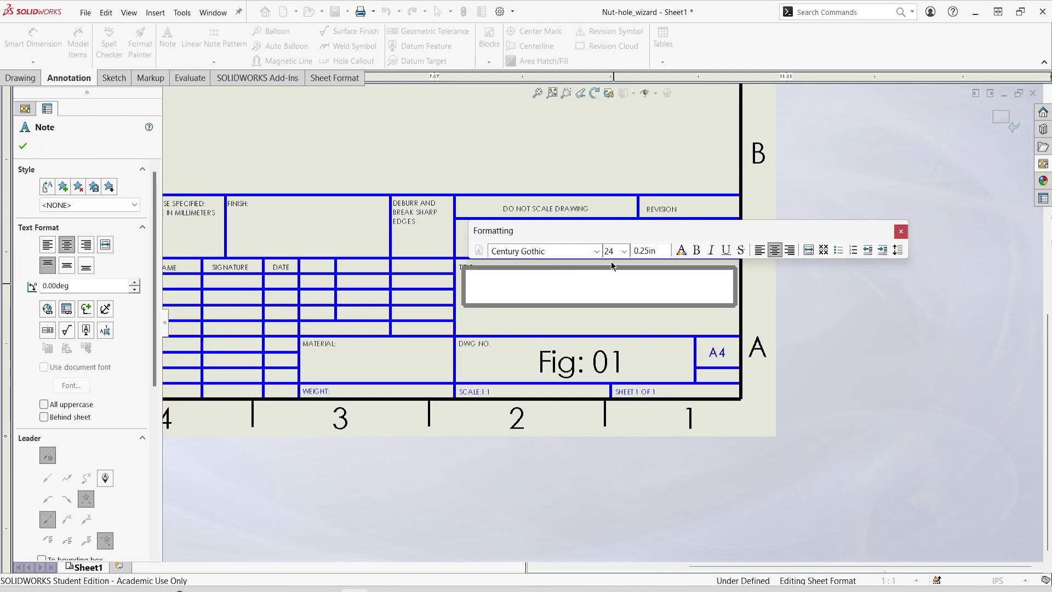
{"action": "left_click", "coordinate": [624, 251]}
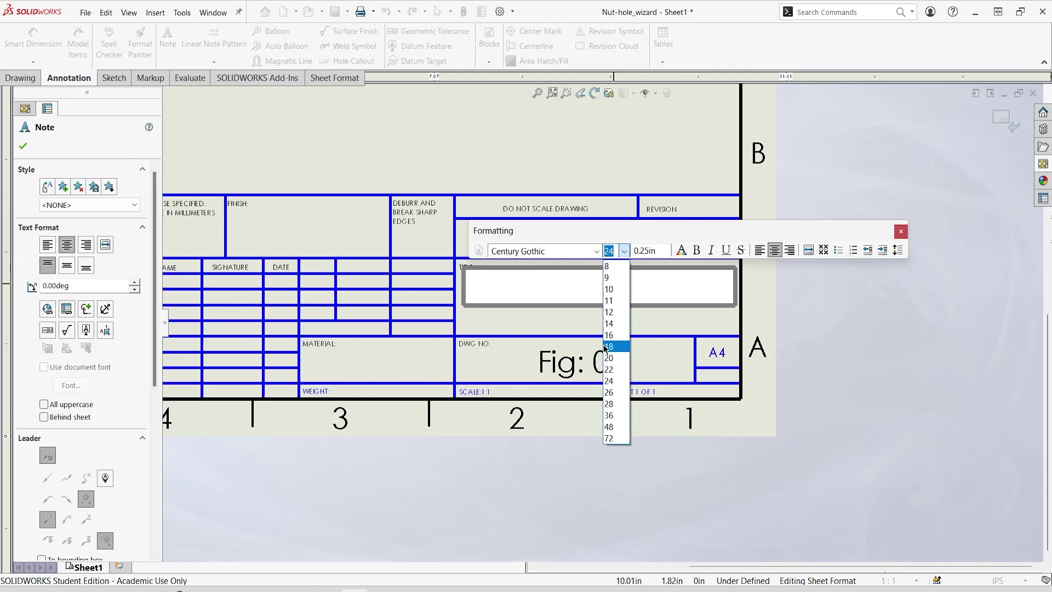
{"action": "left_click", "coordinate": [607, 346]}
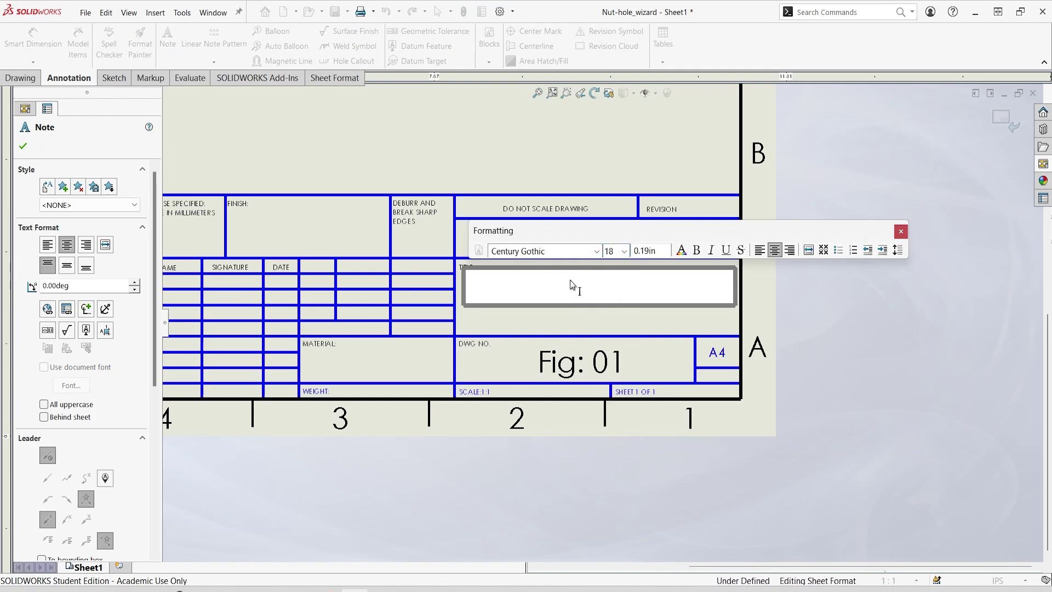
{"action": "type", "text": "E"}
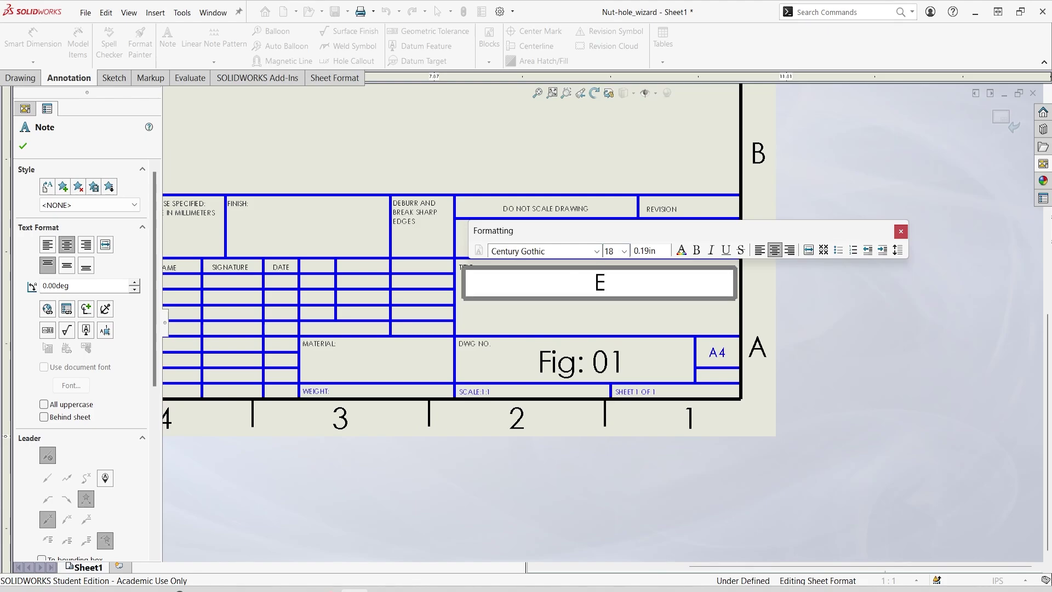
{"action": "type", "text": "xperime"}
{"action": "type", "text": "n"}
{"action": "key", "text": "BackSpace"}
{"action": "type", "text": "ment"}
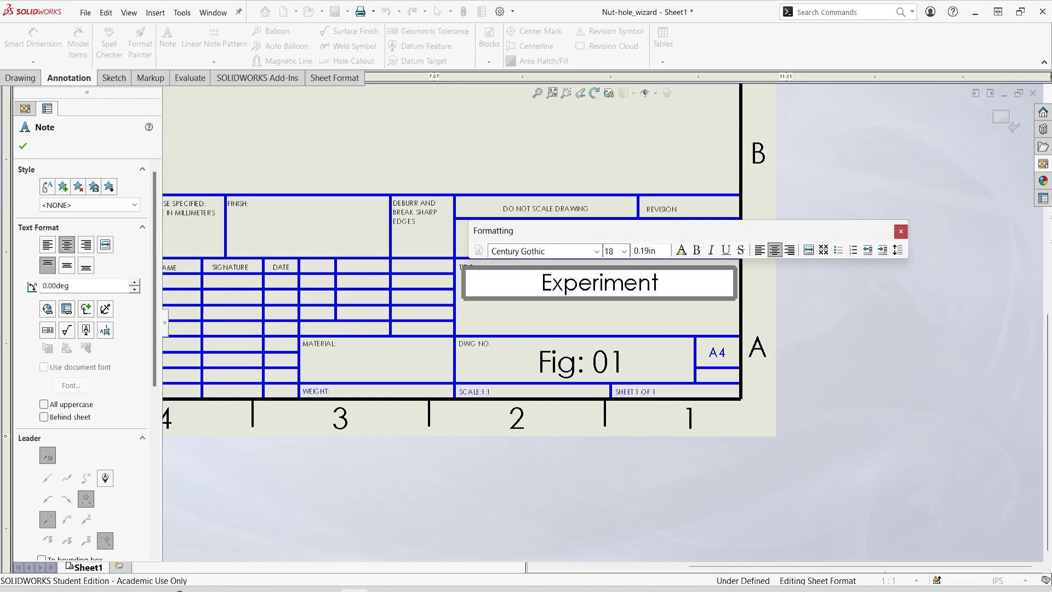
{"action": "type", "text": " n"}
{"action": "key", "text": "BackSpace"}
{"action": "type", "text": "Name"}
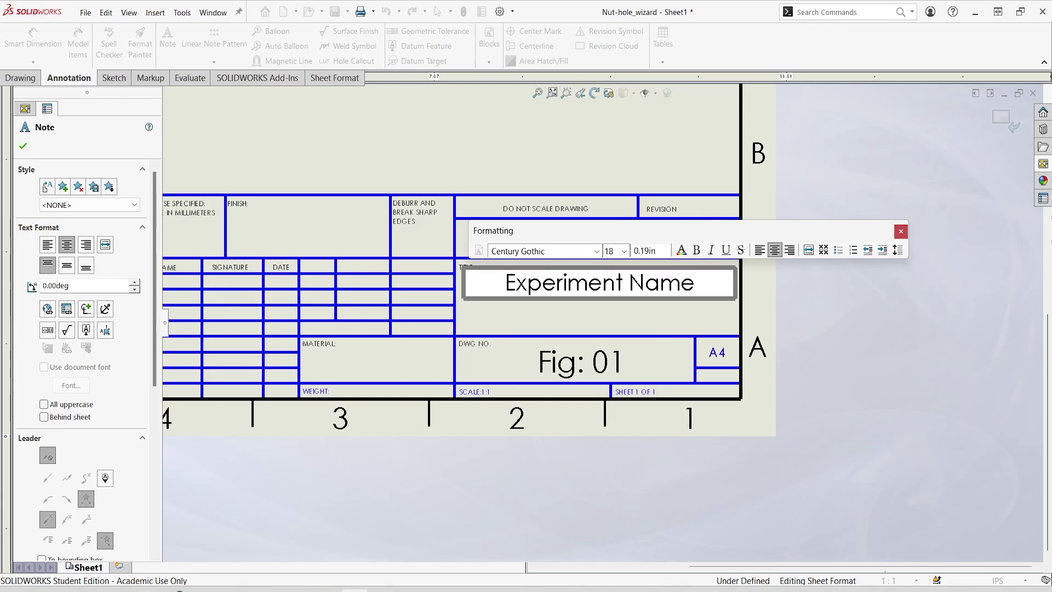
{"action": "type", "text": ":"}
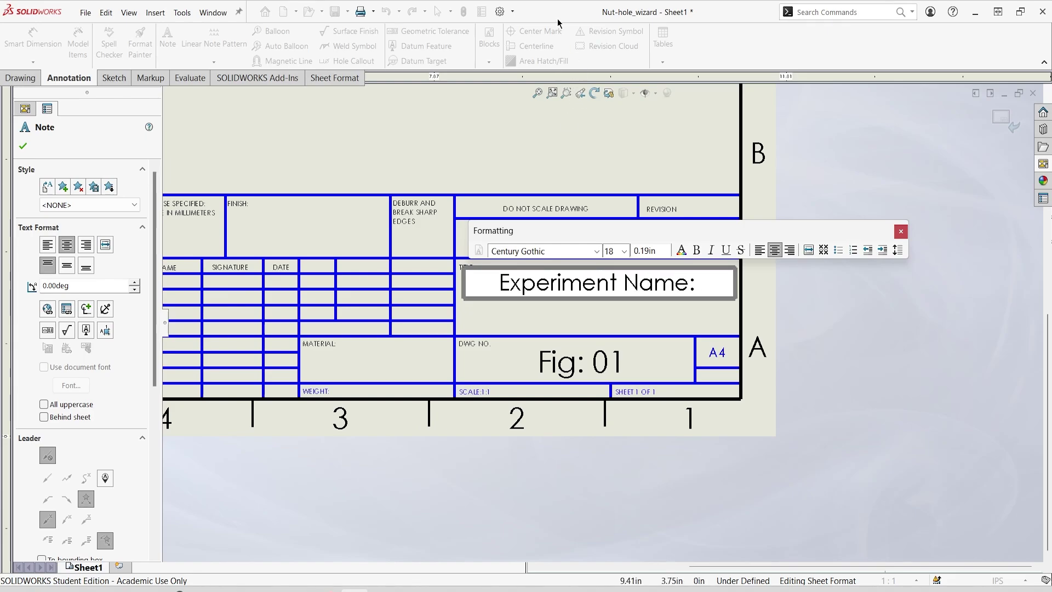
Step: Set the font size of the "Experiment Name:" title text to 16
{"action": "key", "text": "ctrl+a"}
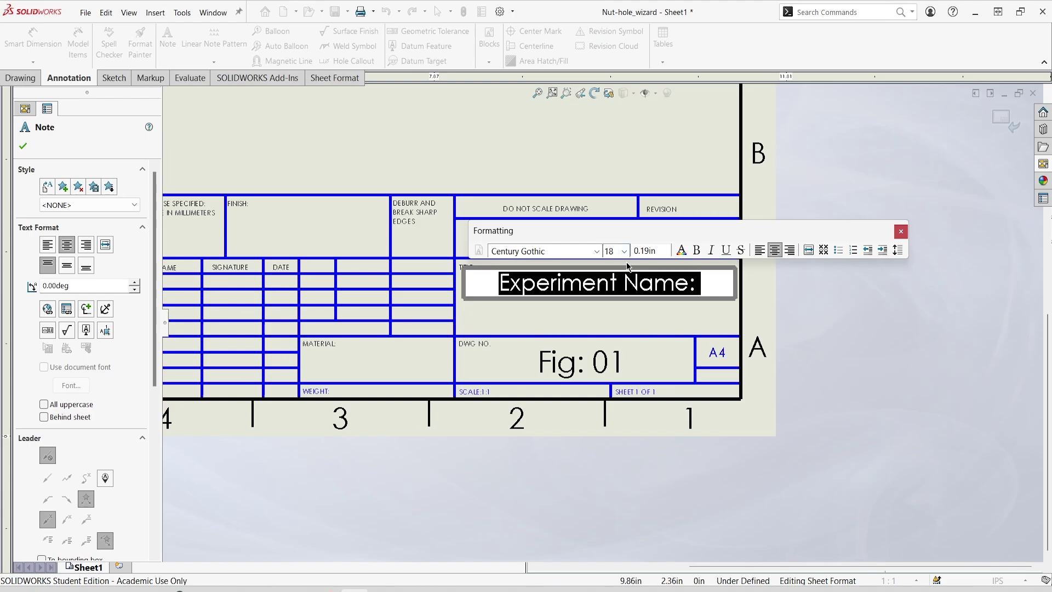
{"action": "left_click", "coordinate": [625, 252]}
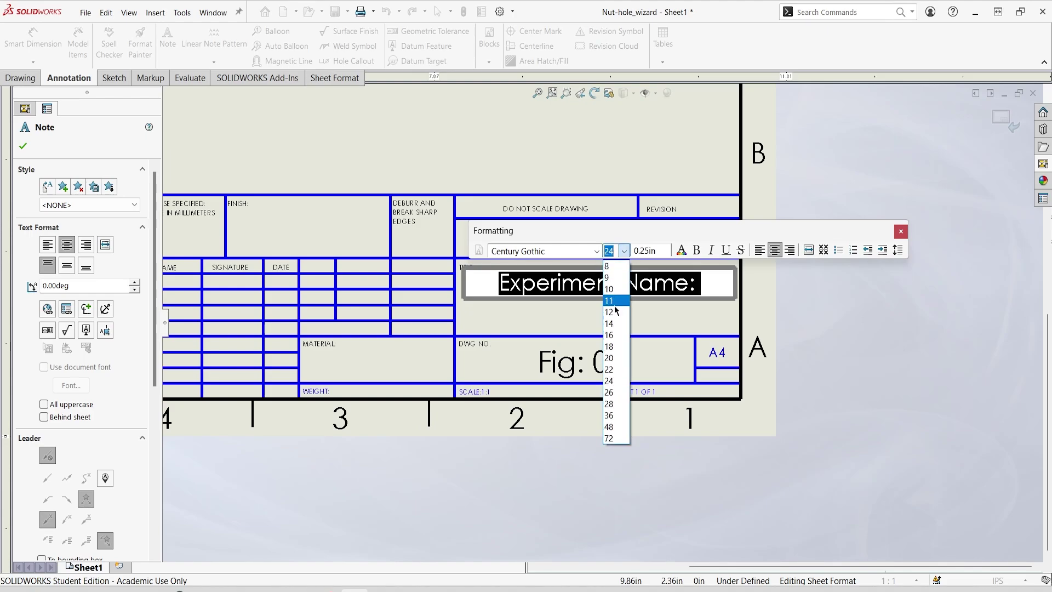
{"action": "left_click", "coordinate": [617, 331]}
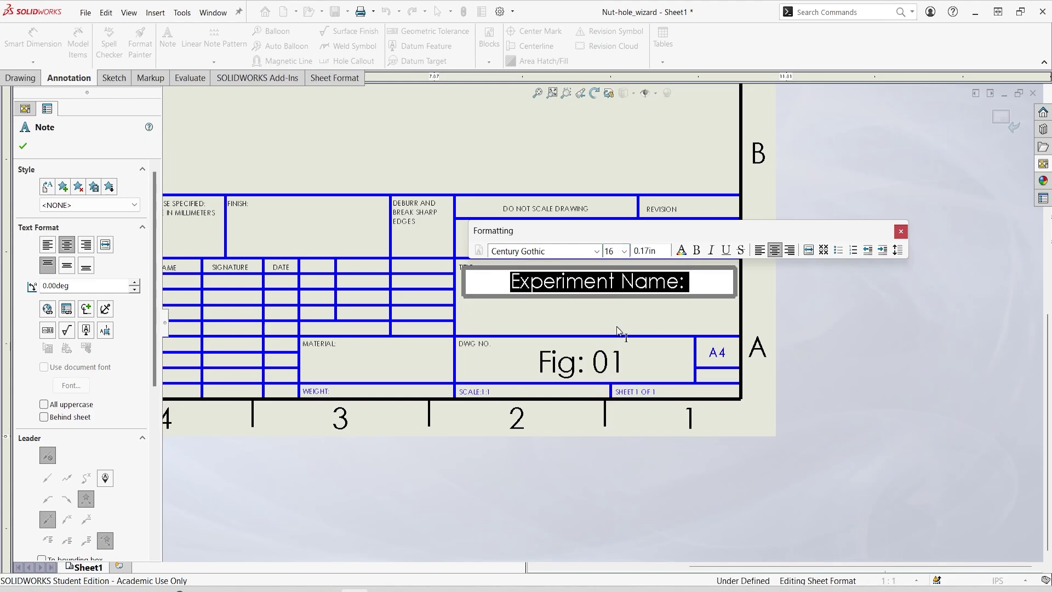
{"action": "left_click", "coordinate": [633, 301]}
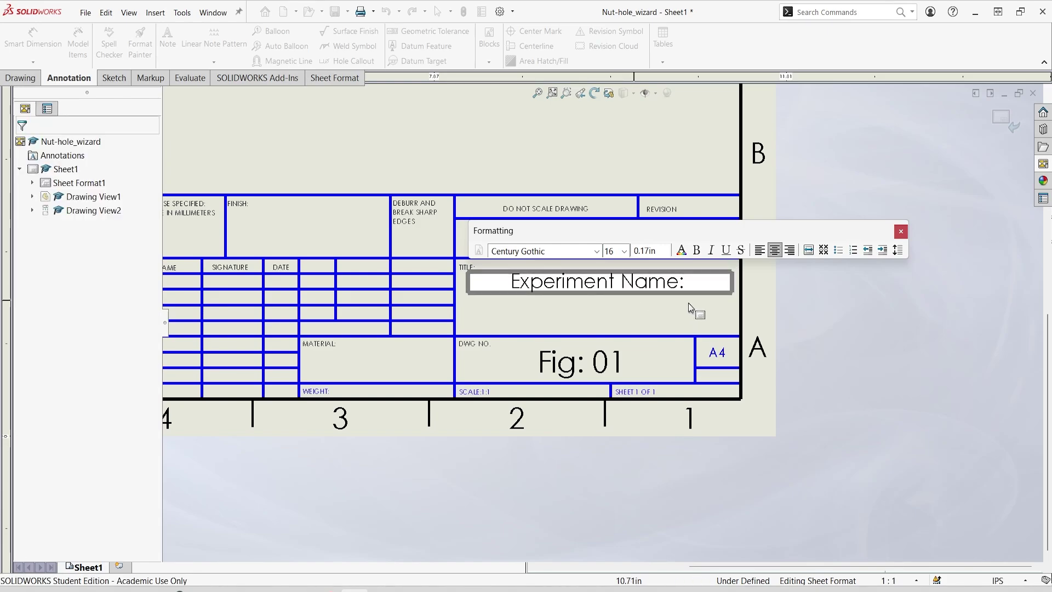
Step: Set the font size of the "Fig: 01" drawing number text to 16
{"action": "double_click", "coordinate": [570, 359]}
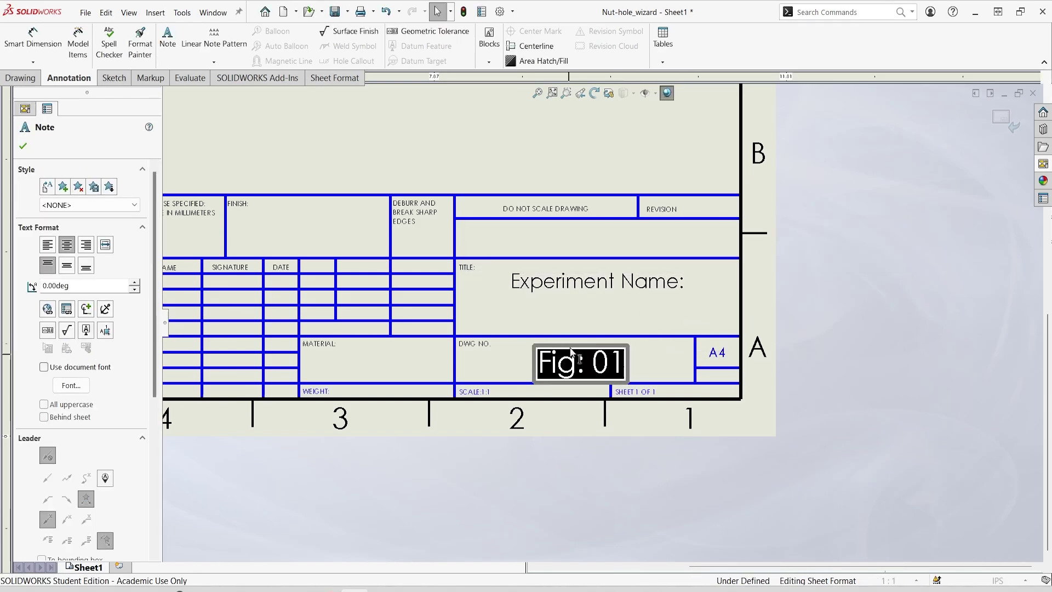
{"action": "left_click", "coordinate": [693, 328]}
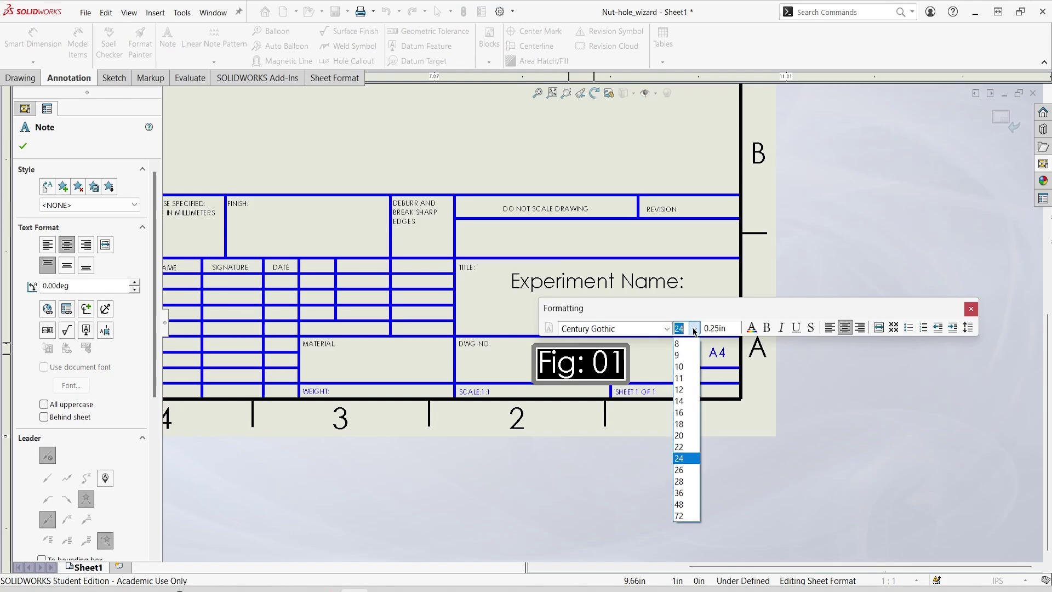
{"action": "left_click", "coordinate": [682, 412]}
{"action": "left_click", "coordinate": [870, 383]}
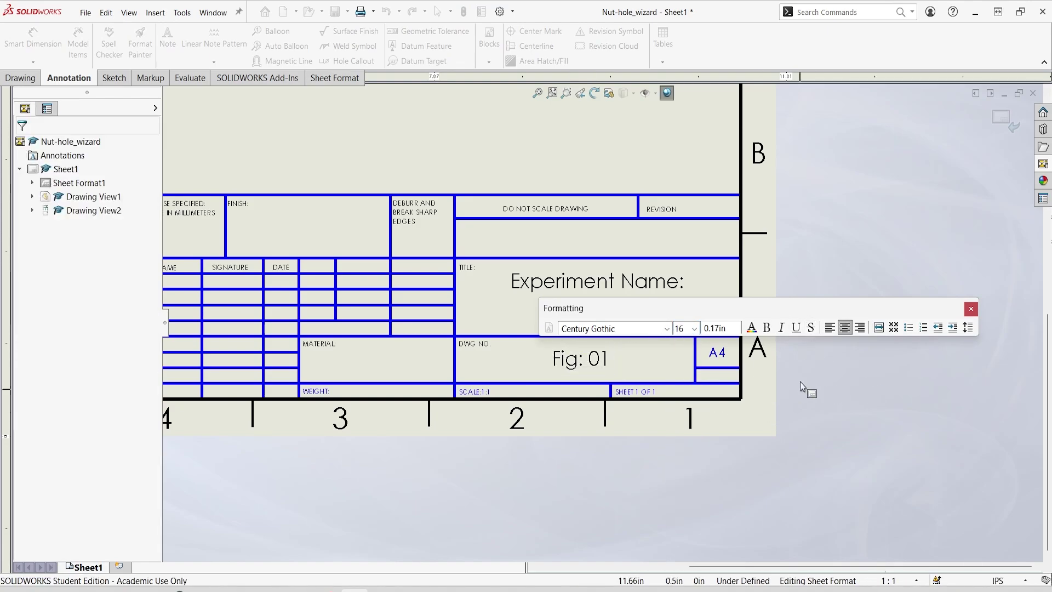
Step: Exit sheet format editing and return to the drawing sheet with its views
{"action": "scroll", "coordinate": [669, 305], "scroll_direction": "down", "scroll_amount": 2}
{"action": "scroll", "coordinate": [665, 301], "scroll_direction": "up", "scroll_amount": 6}
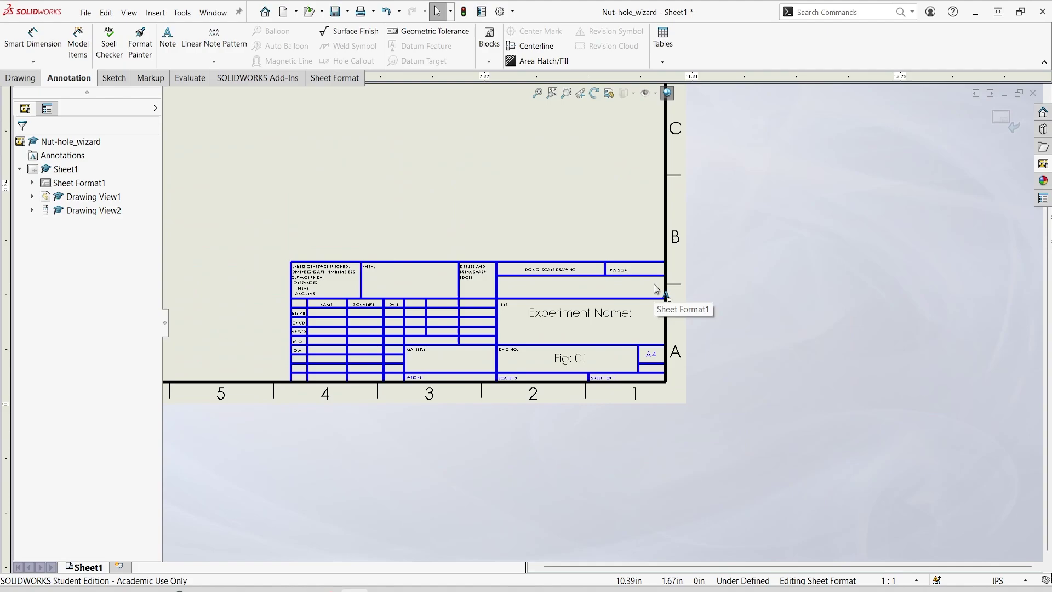
{"action": "scroll", "coordinate": [587, 228], "scroll_direction": "down", "scroll_amount": 2}
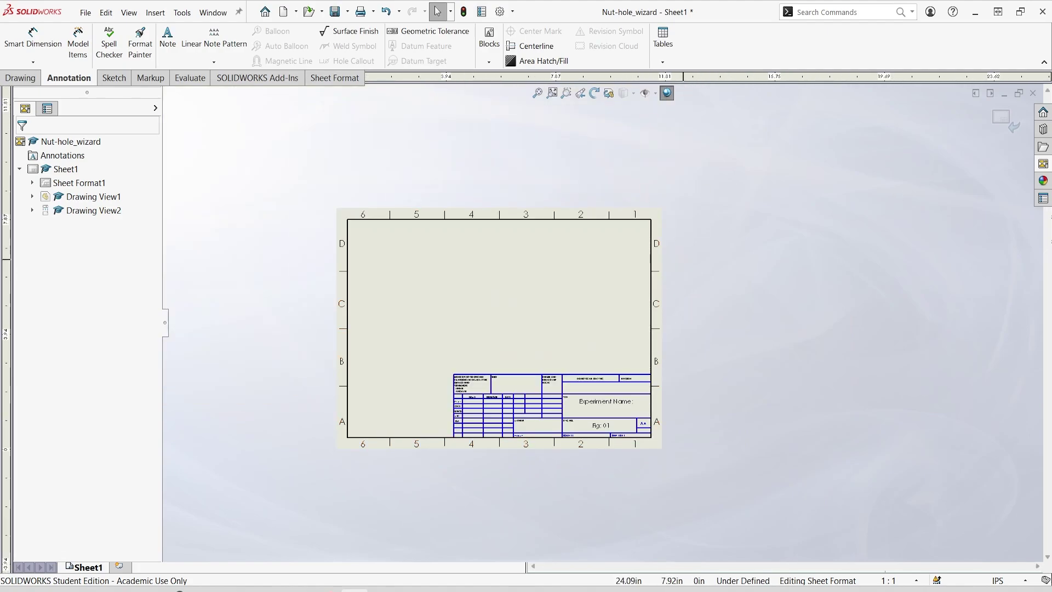
{"action": "left_click", "coordinate": [1012, 124]}
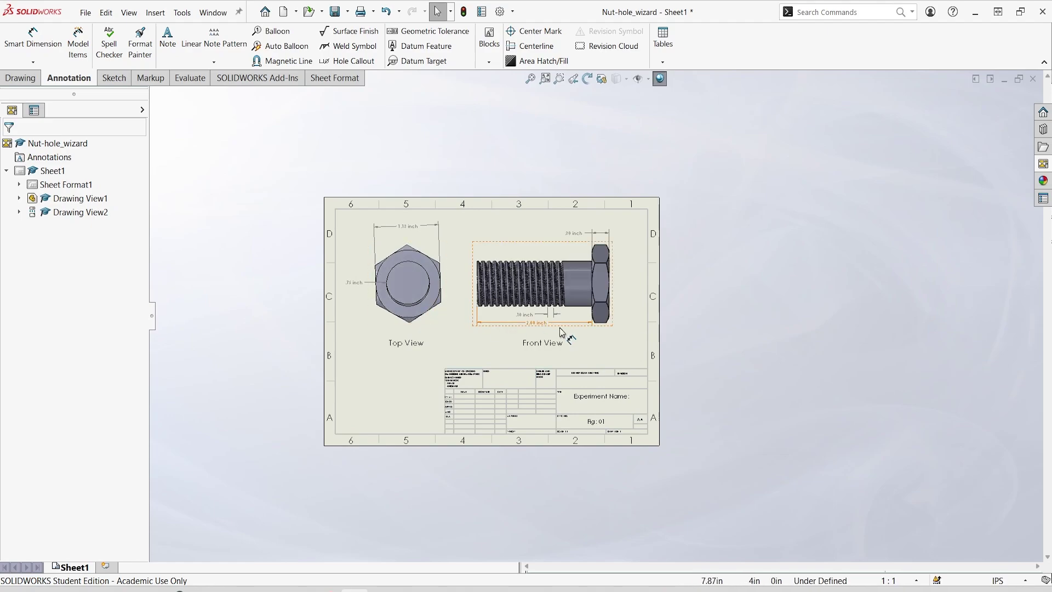
Step: Print the current sheet with Microsoft Print to PDF, saving it as "exp 02" in the Downloads folder
{"action": "scroll", "coordinate": [568, 334], "scroll_direction": "down", "scroll_amount": 3}
{"action": "scroll", "coordinate": [570, 330], "scroll_direction": "up", "scroll_amount": 4}
{"action": "scroll", "coordinate": [573, 329], "scroll_direction": "down", "scroll_amount": 2}
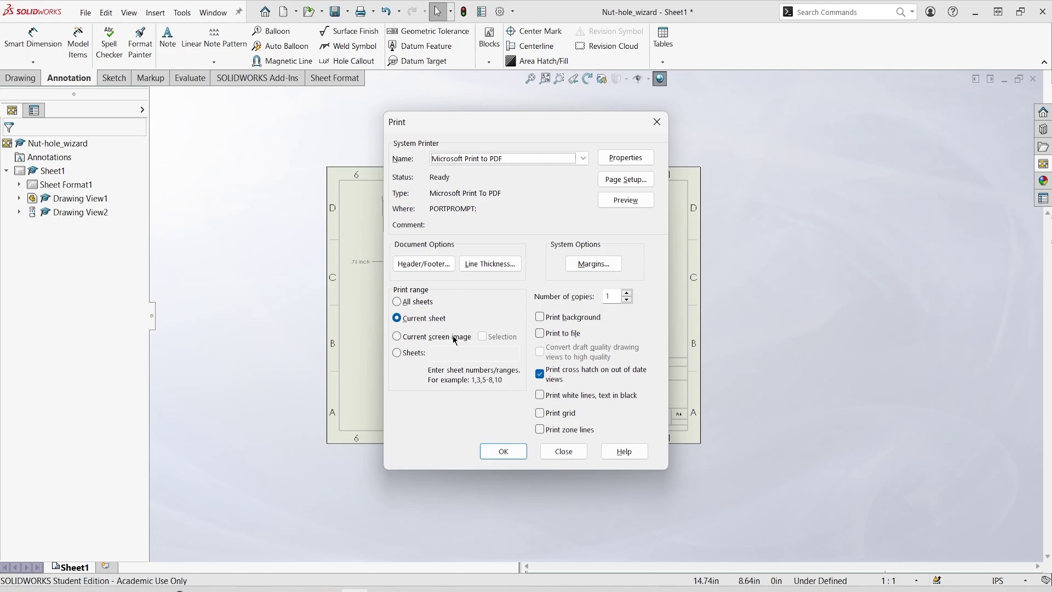
{"action": "left_click", "coordinate": [507, 451]}
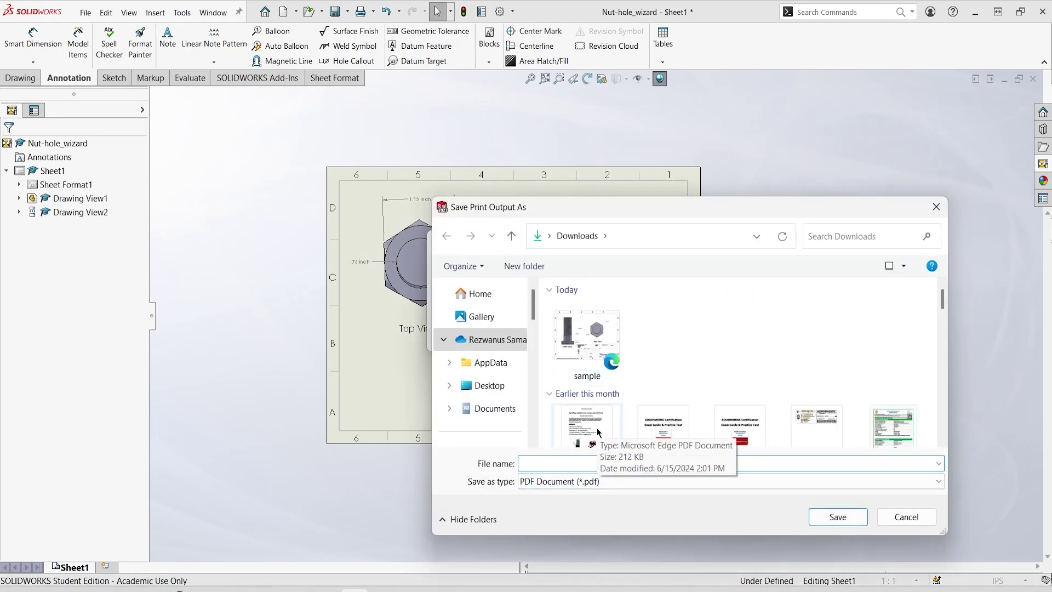
{"action": "type", "text": "exp 02"}
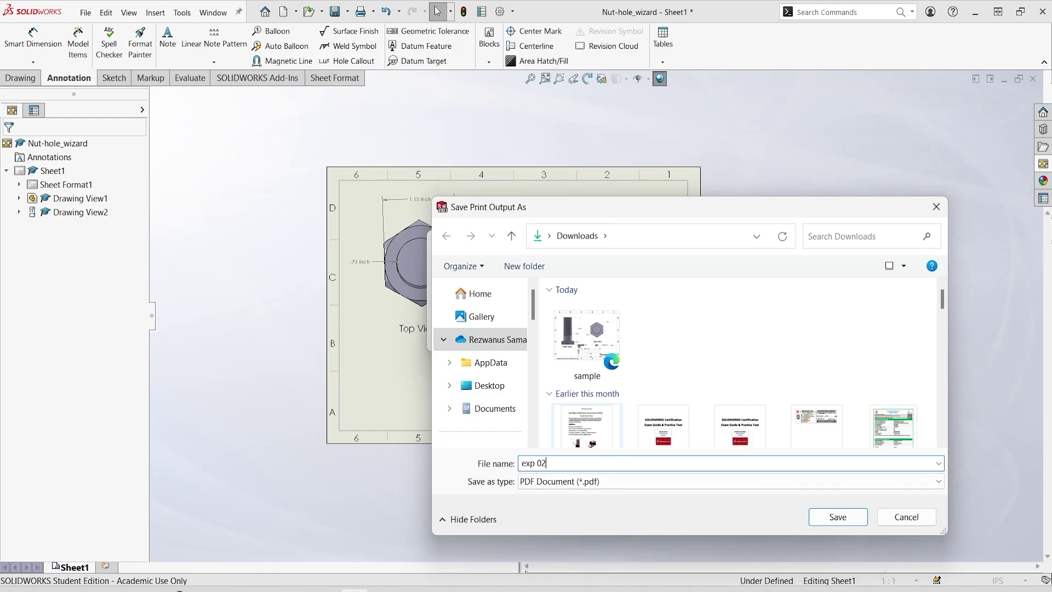
{"action": "left_click", "coordinate": [834, 517]}
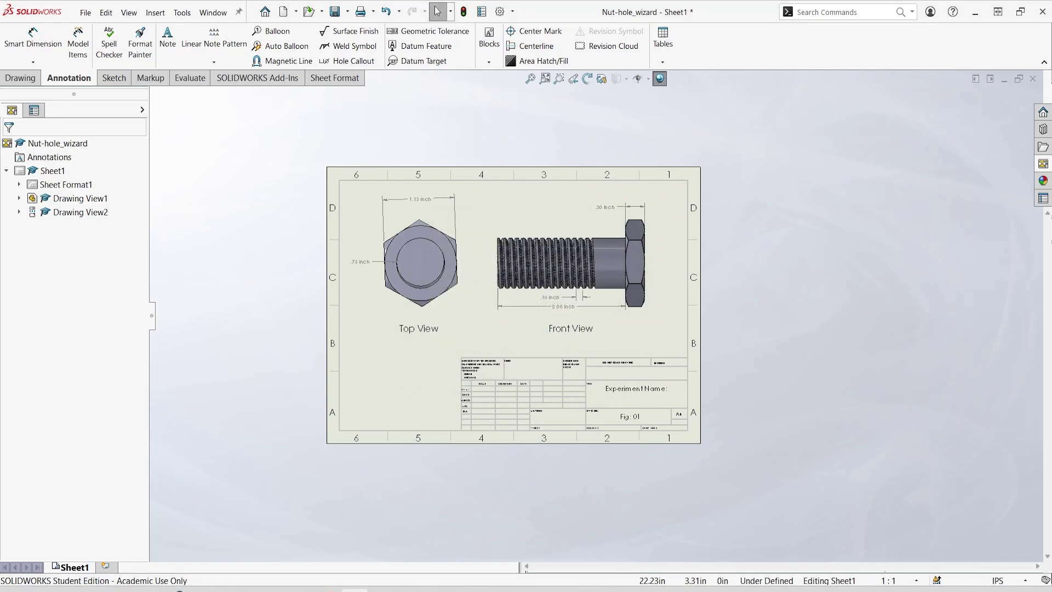
Step: Open the exported exp 02 PDF from File Explorer and examine the whole drawing page
{"action": "left_click_drag", "start_coordinate": [1051, 22], "coordinate": [540, 64]}
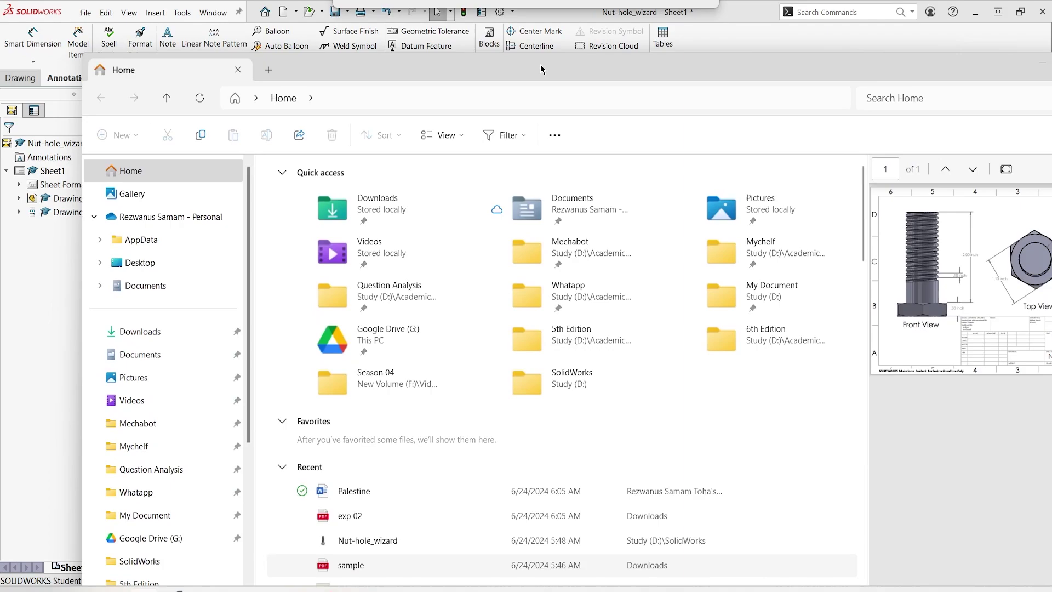
{"action": "double_click", "coordinate": [356, 515]}
{"action": "scroll", "coordinate": [393, 337], "scroll_direction": "down", "scroll_amount": 3}
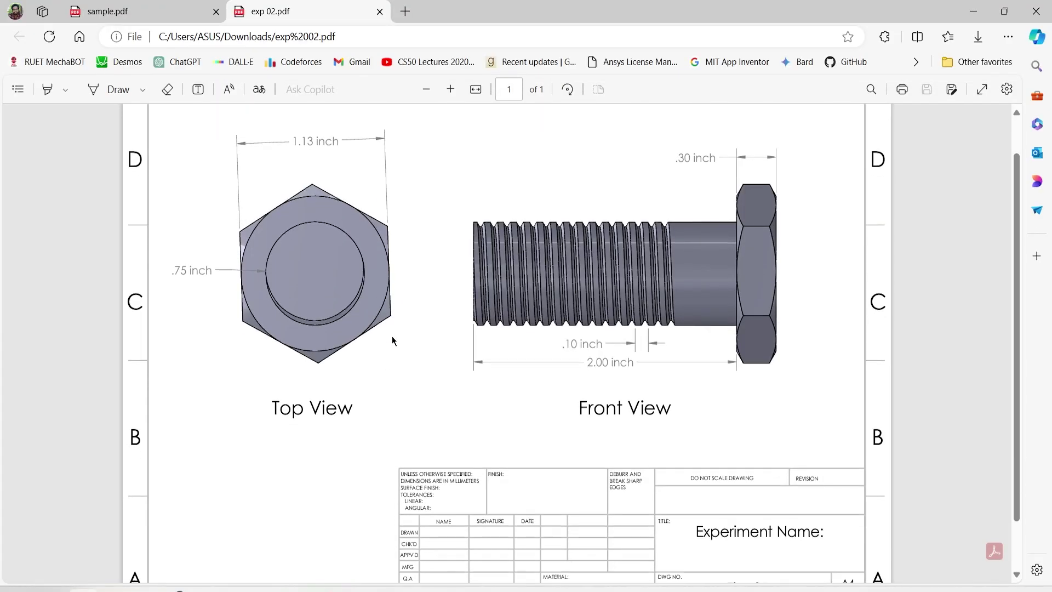
{"action": "scroll", "coordinate": [478, 364], "scroll_direction": "down", "scroll_amount": 4, "text": "ctrl"}
{"action": "scroll", "coordinate": [484, 365], "scroll_direction": "up", "scroll_amount": 1, "text": "ctrl"}
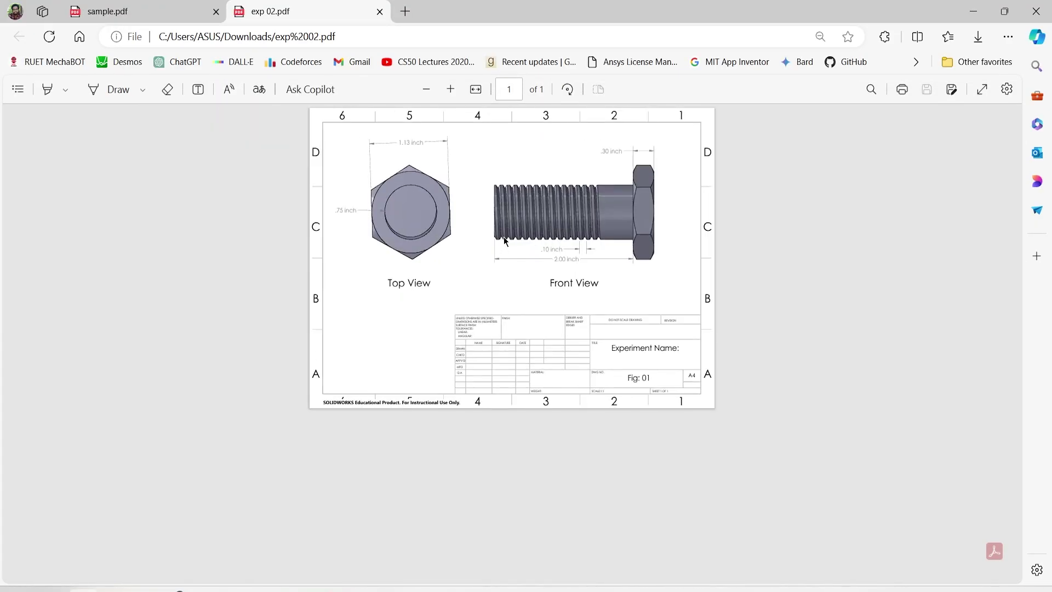